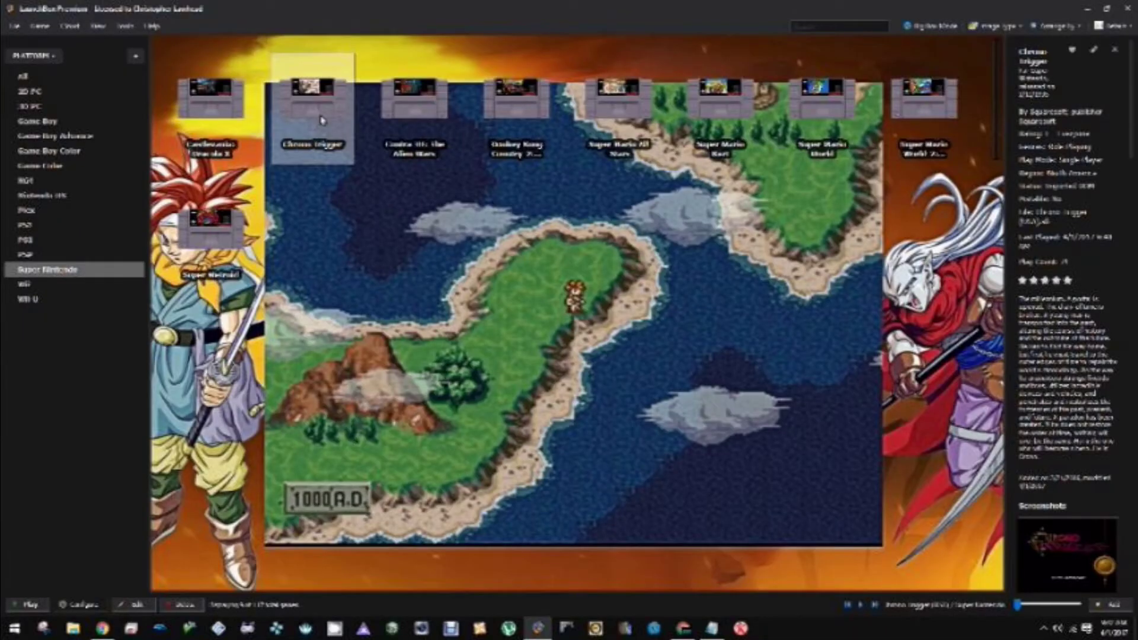
Step: Launch Chrono Trigger from the Super Nintendo games and open the emulator's configuration settings over the game
double_click(319, 117)
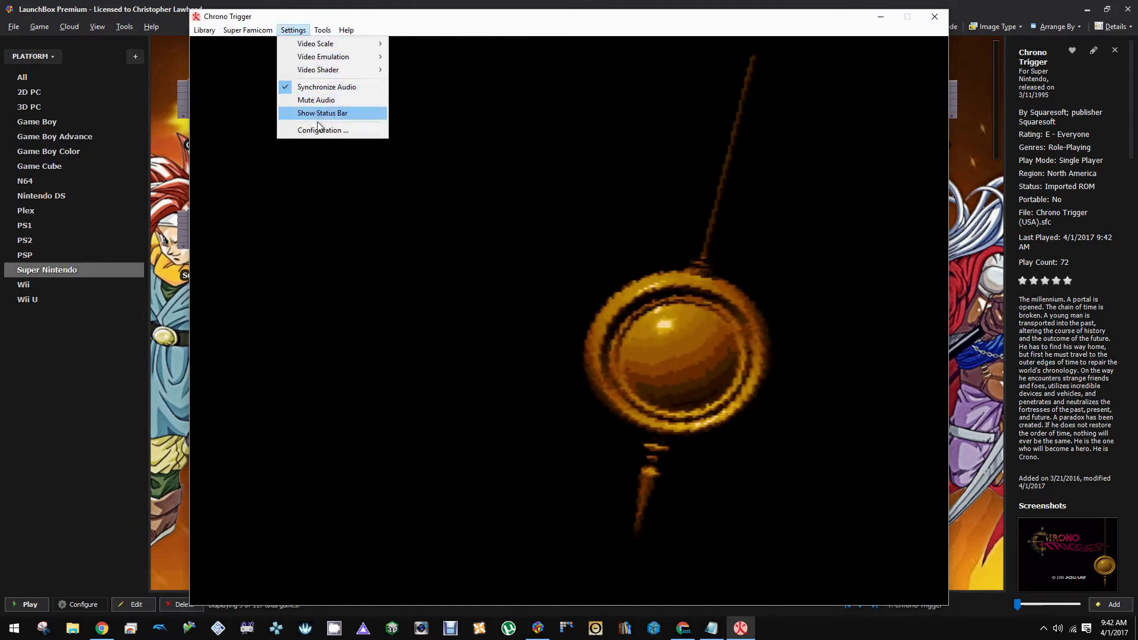
left_click(319, 130)
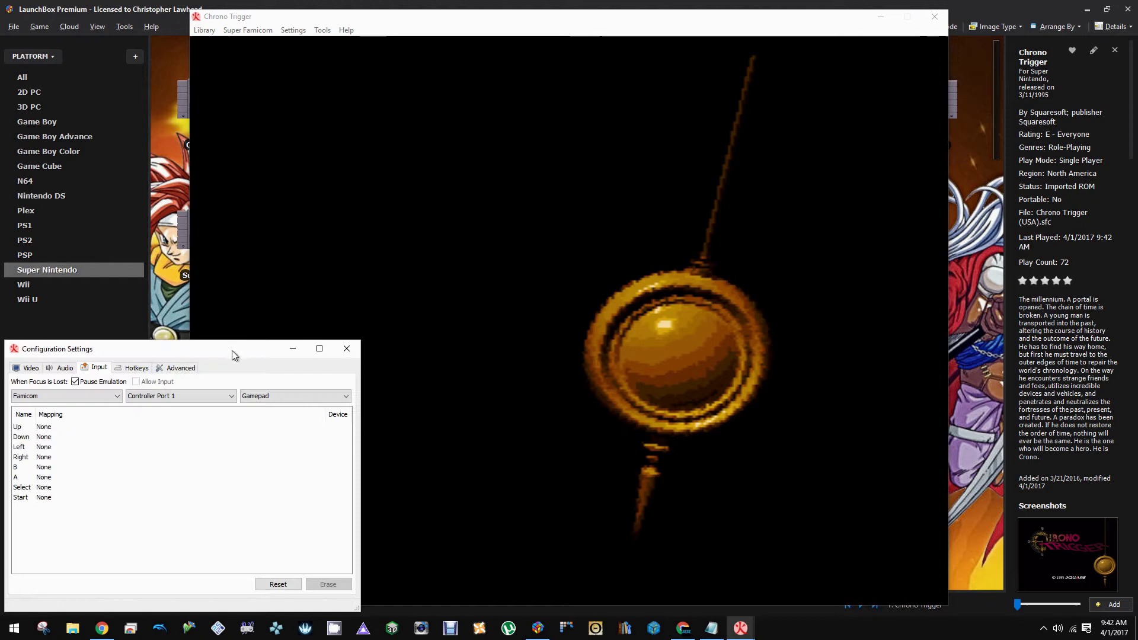
left_click_drag(233, 350, 524, 156)
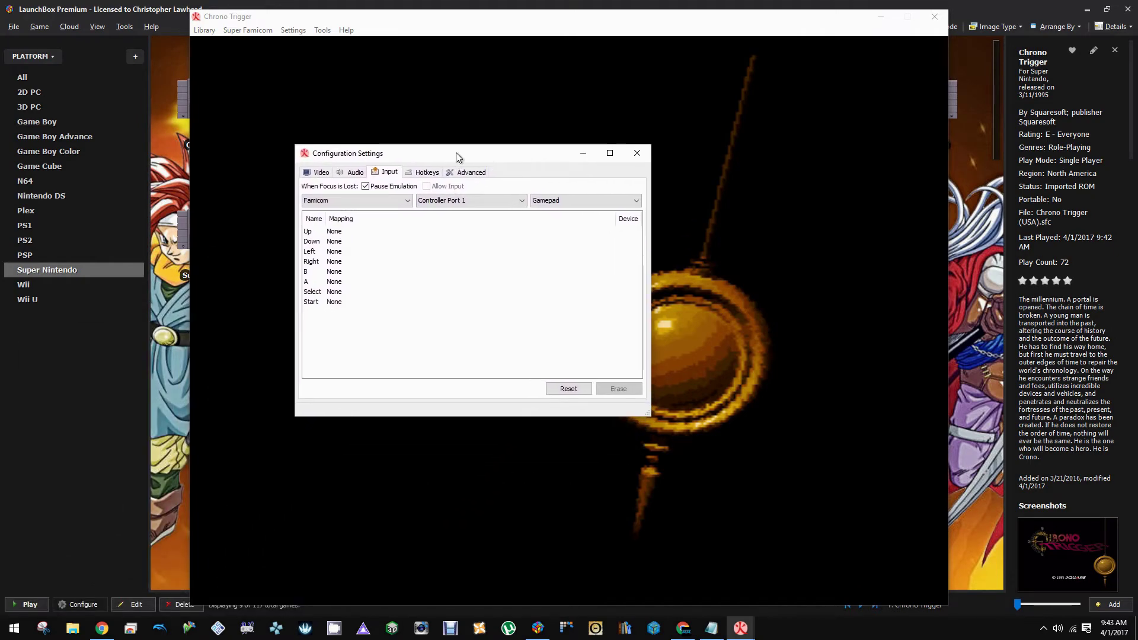
Step: Map the emulator's Toggle Fullscreen hotkey to F11, then close the settings and exit the game
left_click(427, 173)
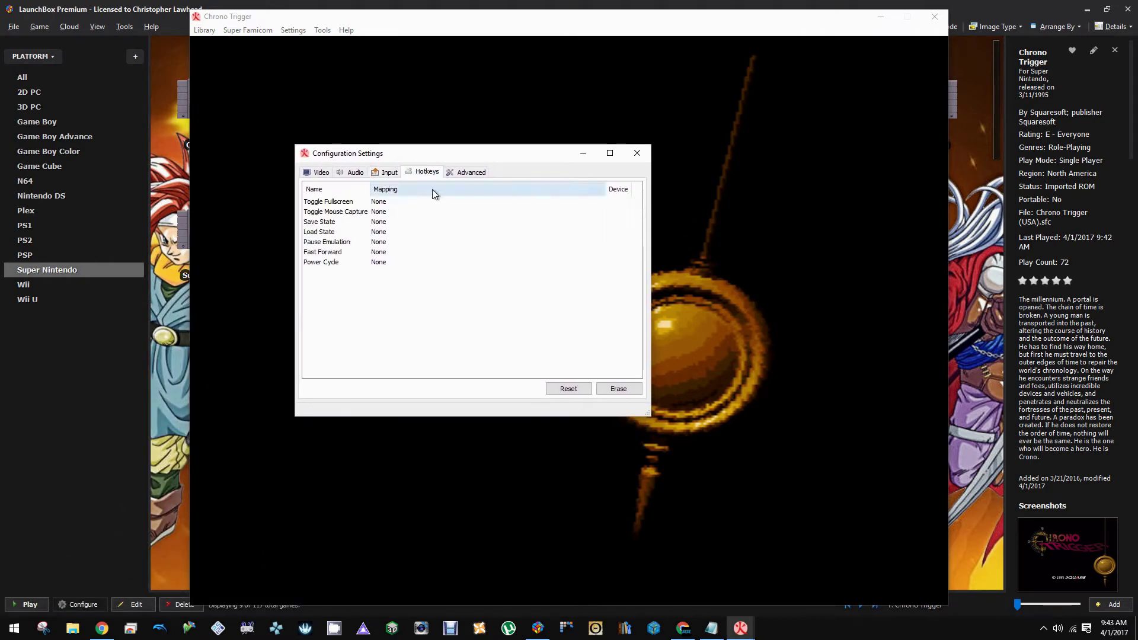
left_click(385, 202)
double_click(385, 202)
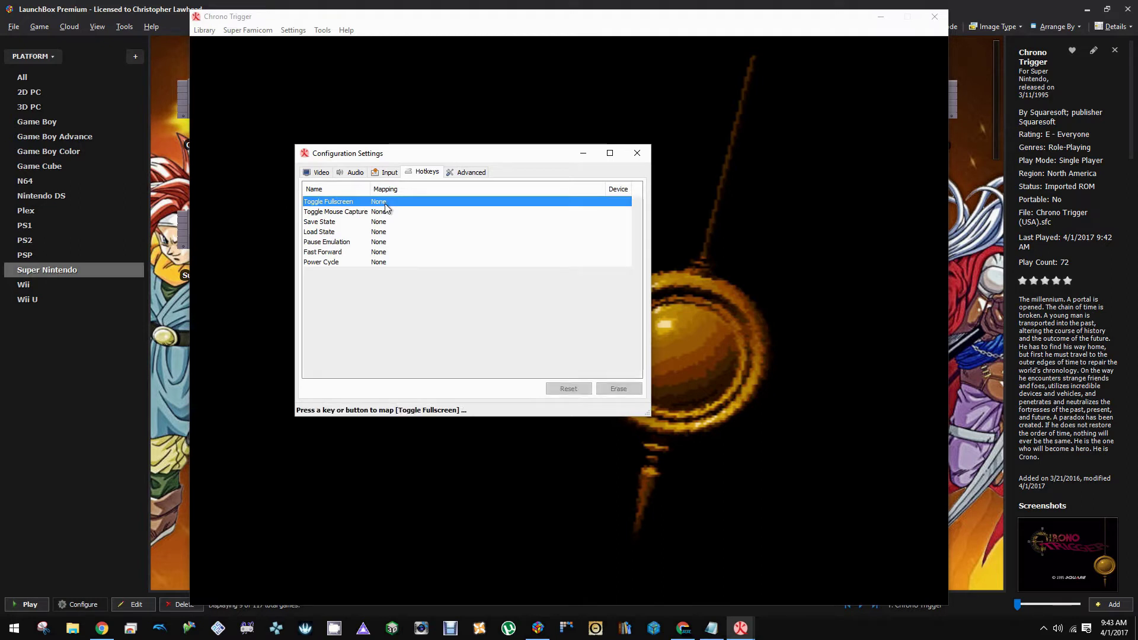
key("F11")
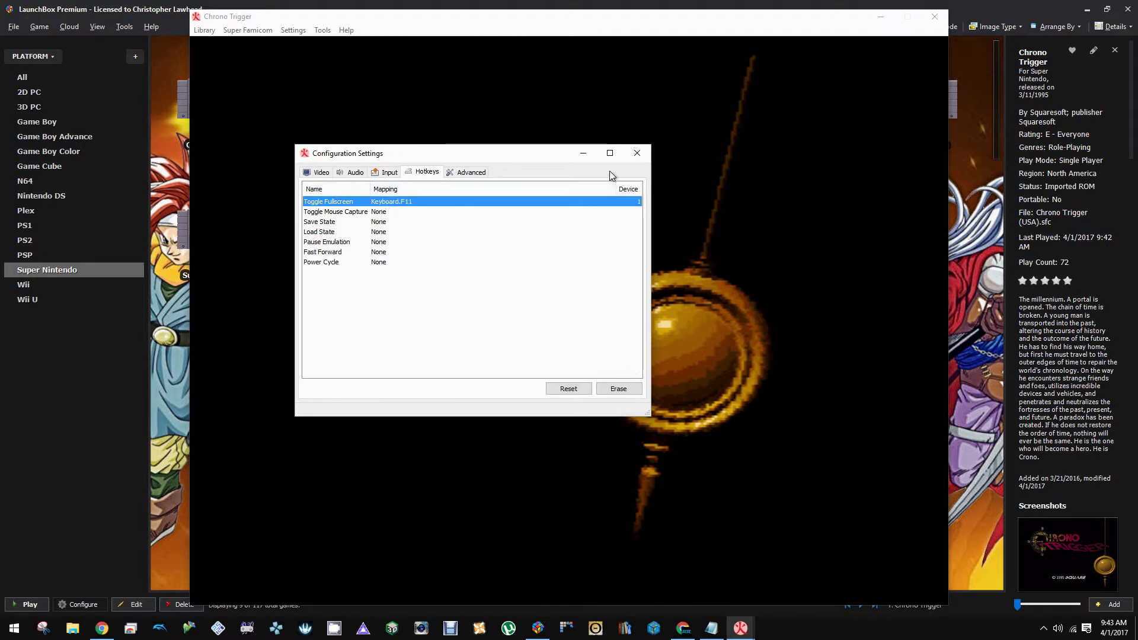
left_click(637, 154)
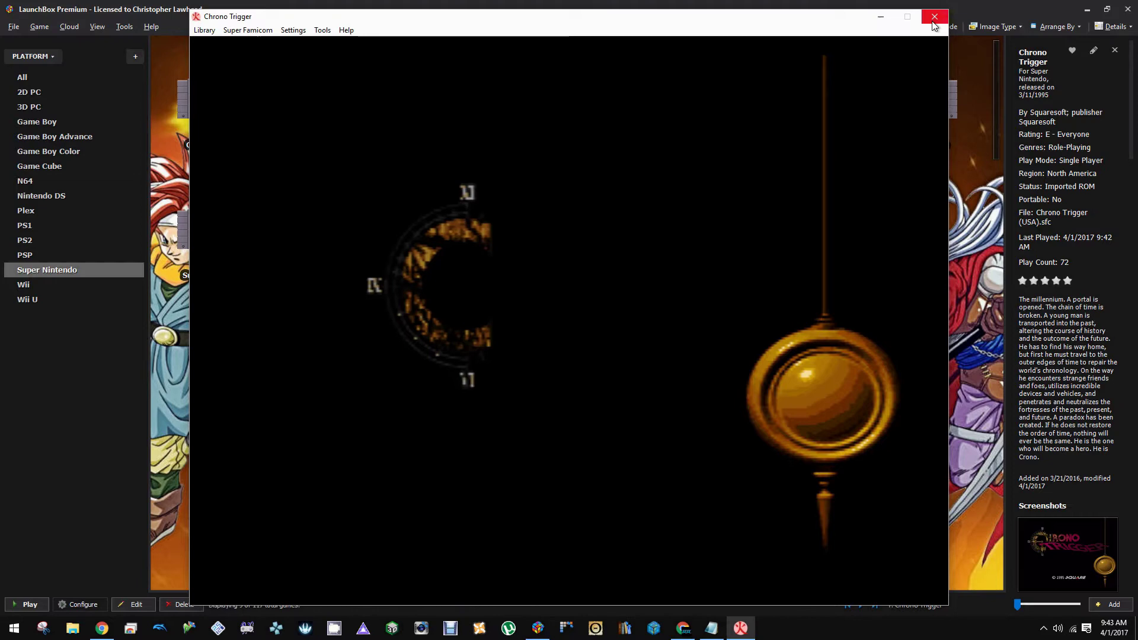
key("Escape")
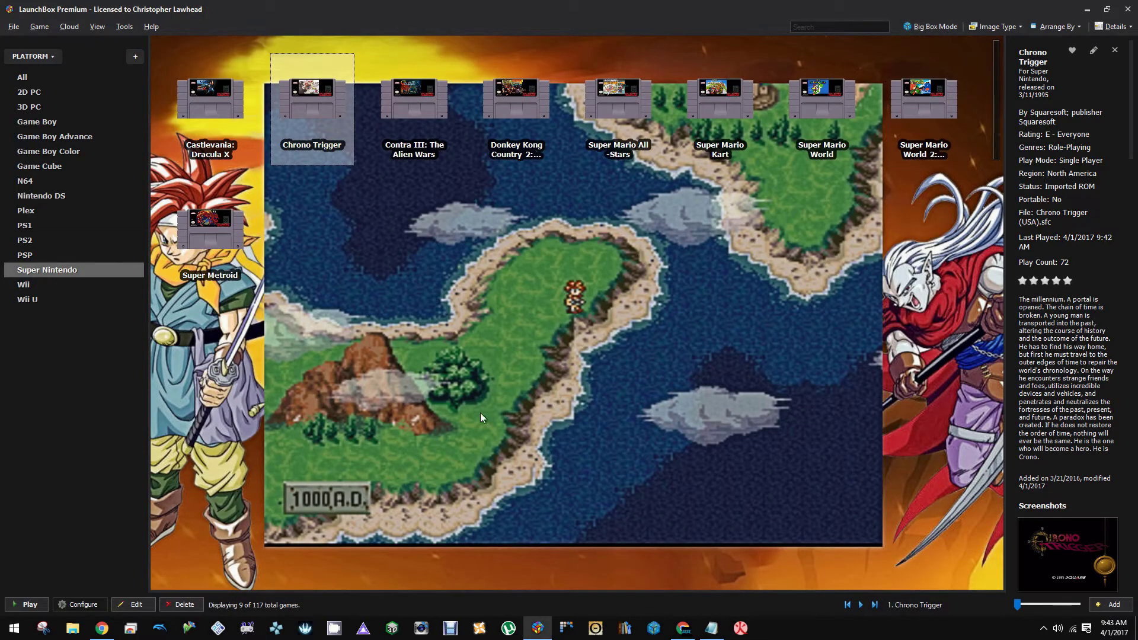
Step: Edit Chrono Trigger's emulation settings and open the AutoHotkey script of its Higan emulator
right_click(324, 111)
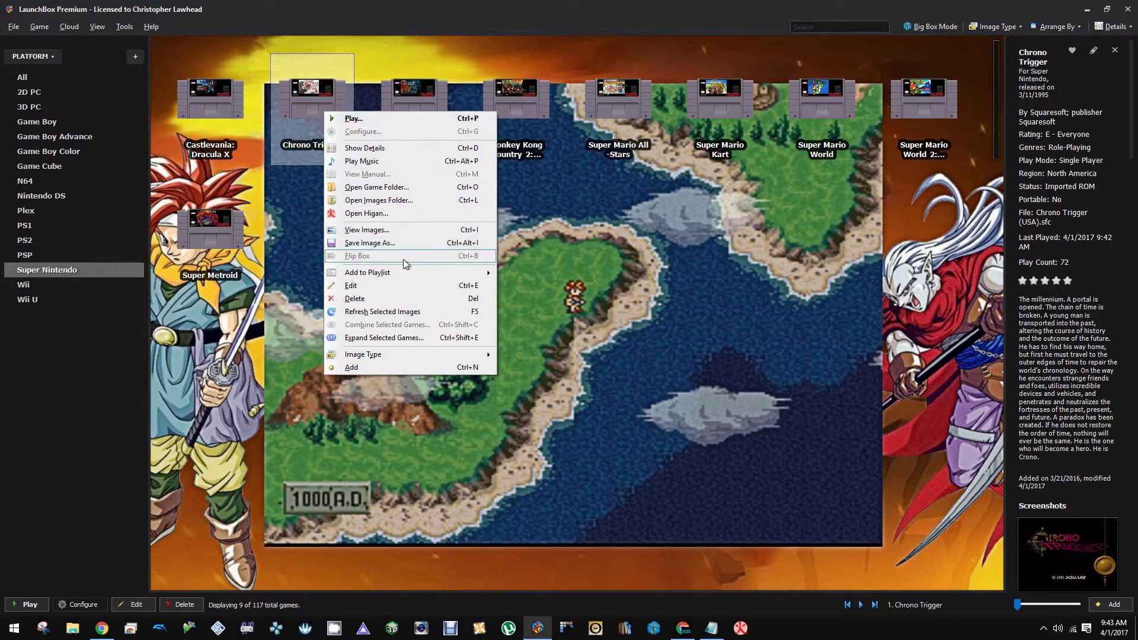
left_click(400, 287)
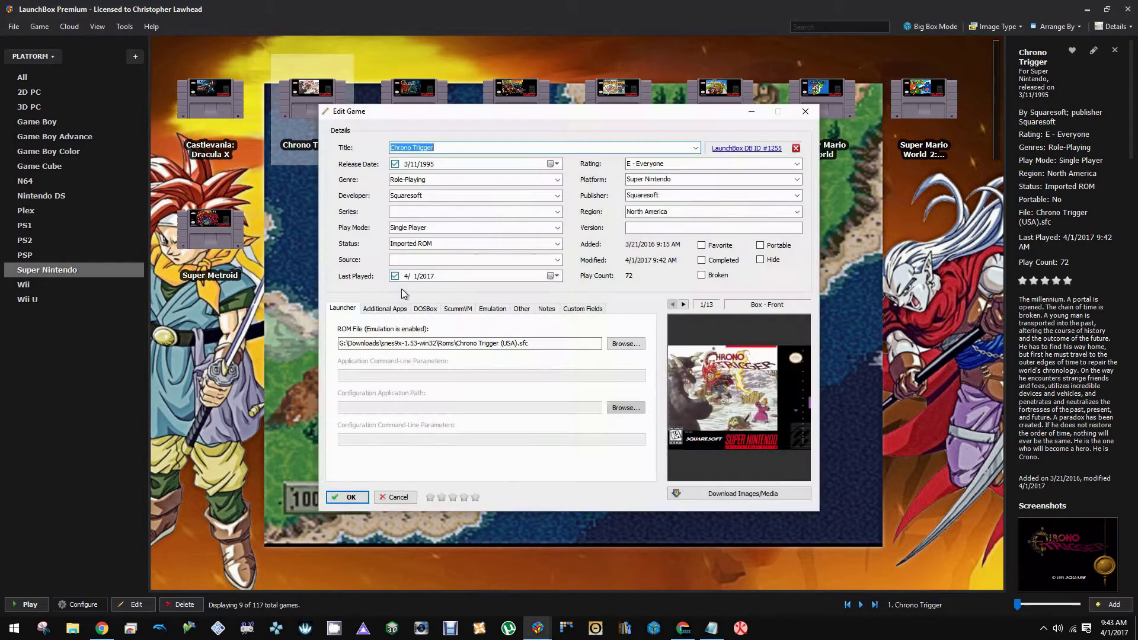
left_click(494, 310)
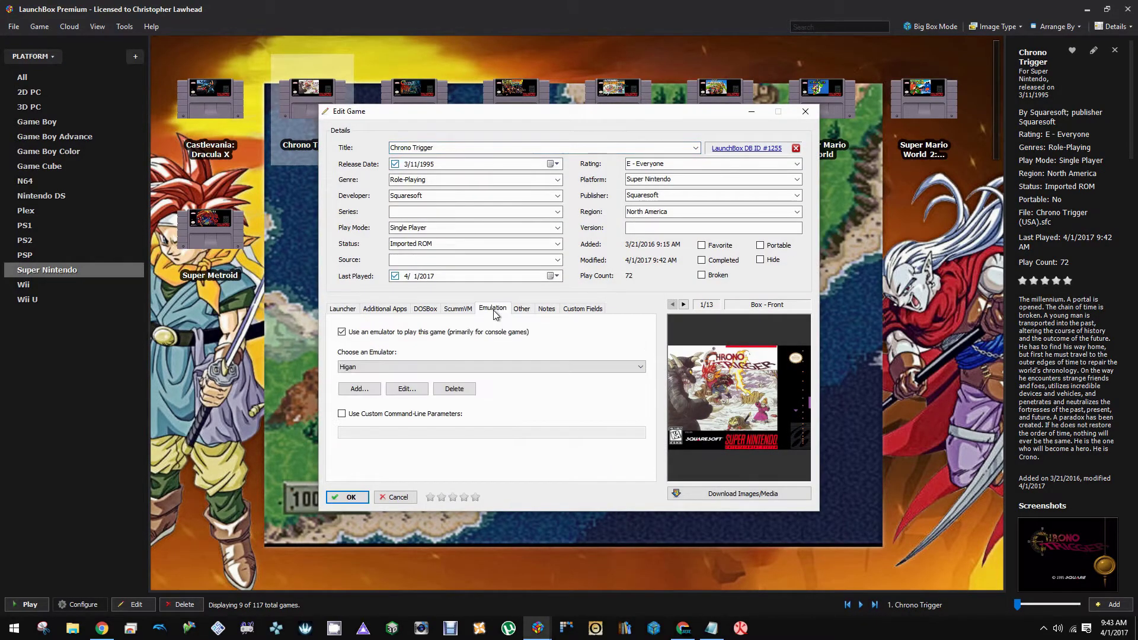
left_click(392, 393)
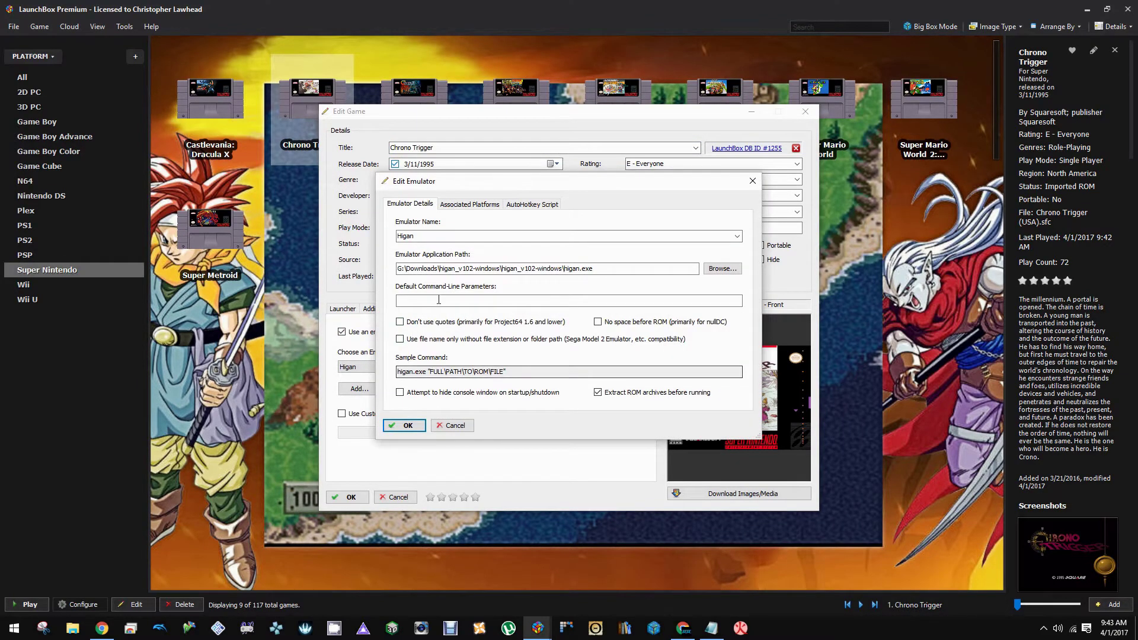
left_click(544, 205)
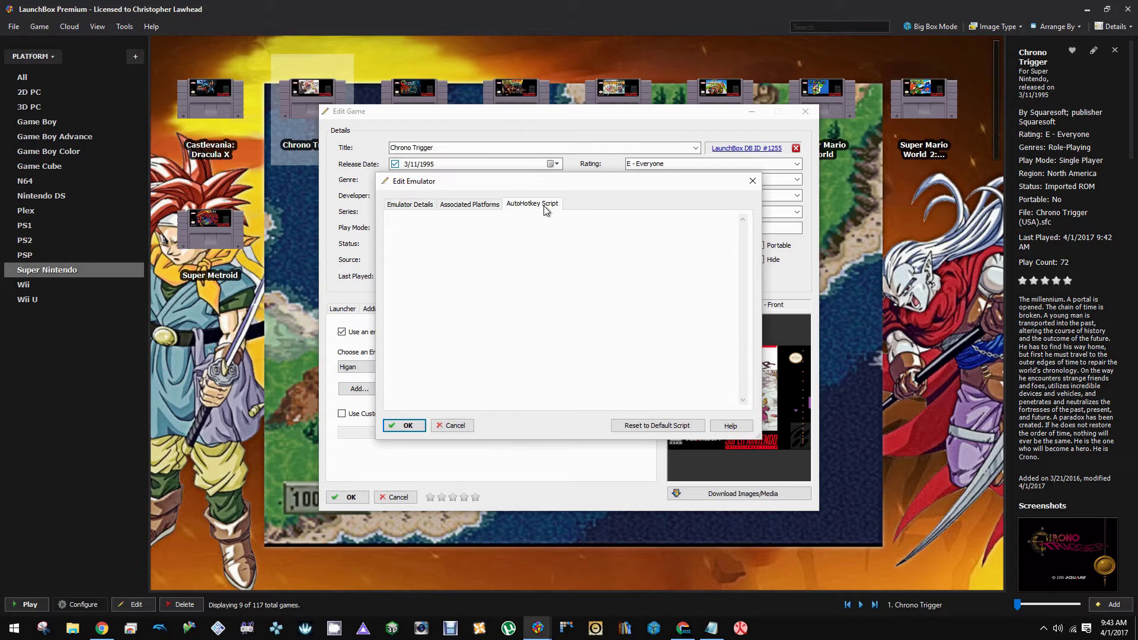
Step: Switch to Notepad, copy the whole script from #NoEnv to Return, and minimize the window
left_click(711, 628)
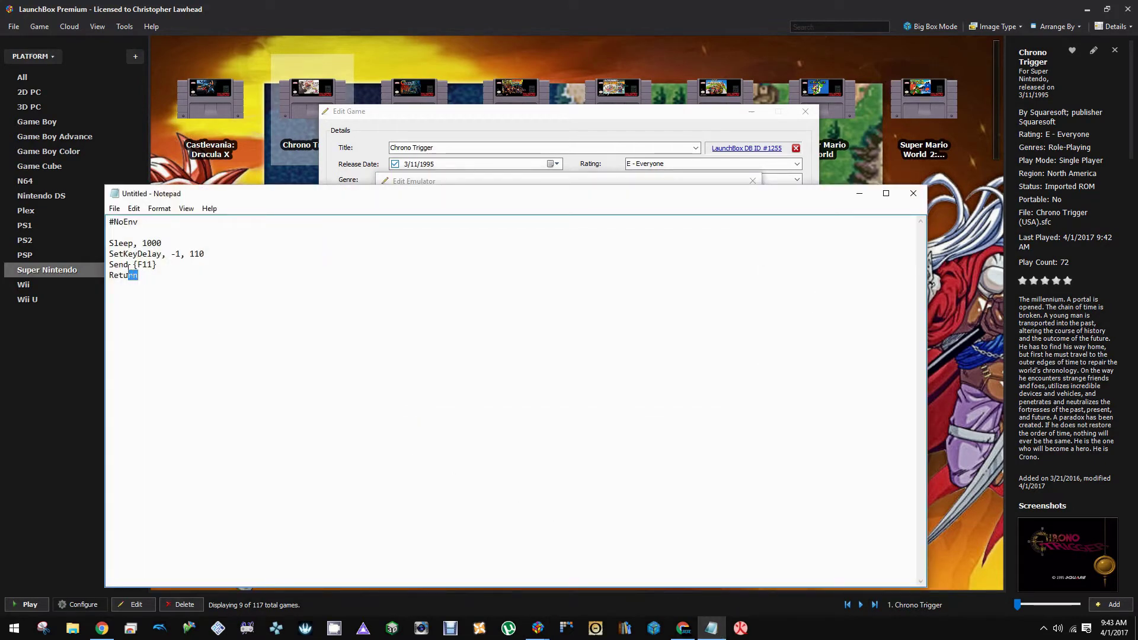
left_click_drag(128, 267, 109, 223)
left_click(134, 208)
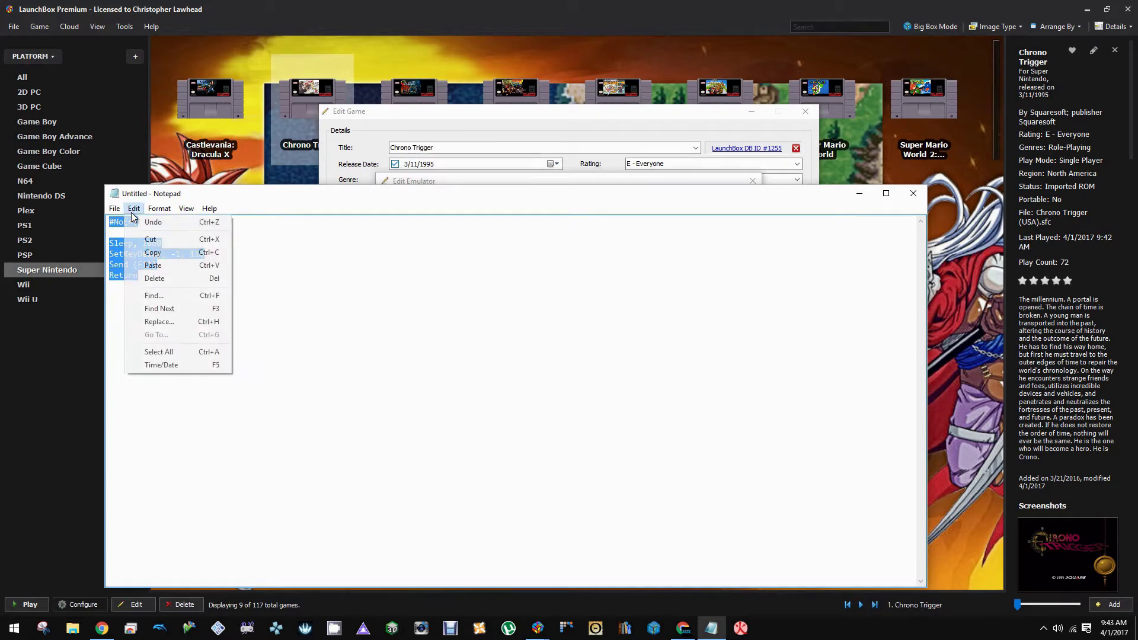
left_click(154, 254)
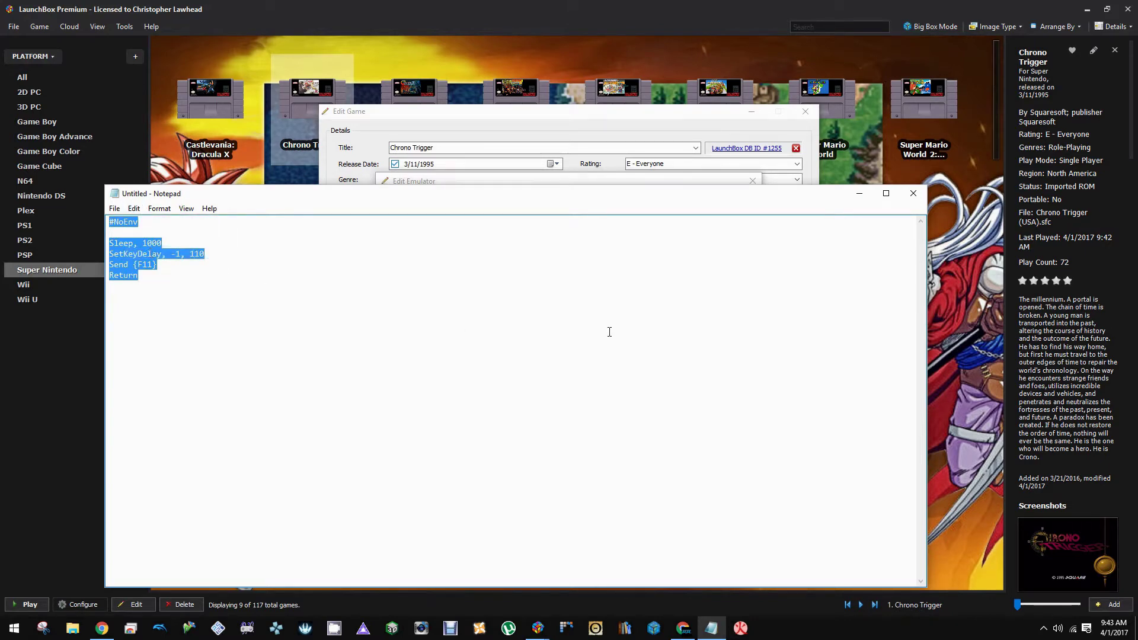
left_click(860, 195)
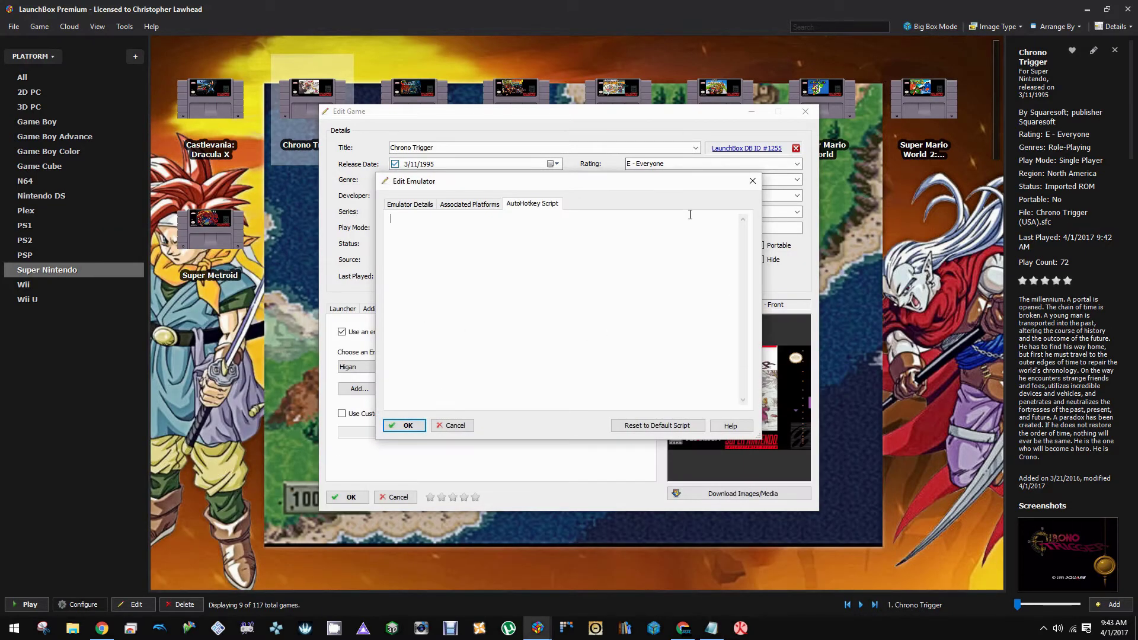
Step: Paste the copied script into Higan's AutoHotkey script, save the emulator and game, and launch Chrono Trigger to test it
right_click(519, 233)
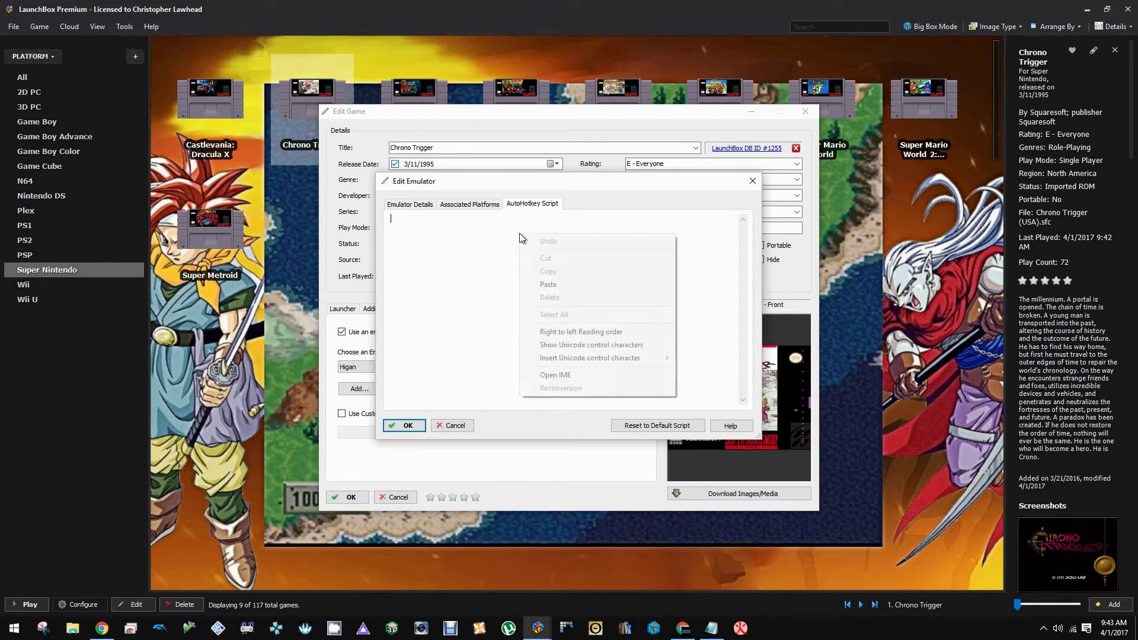
left_click(542, 284)
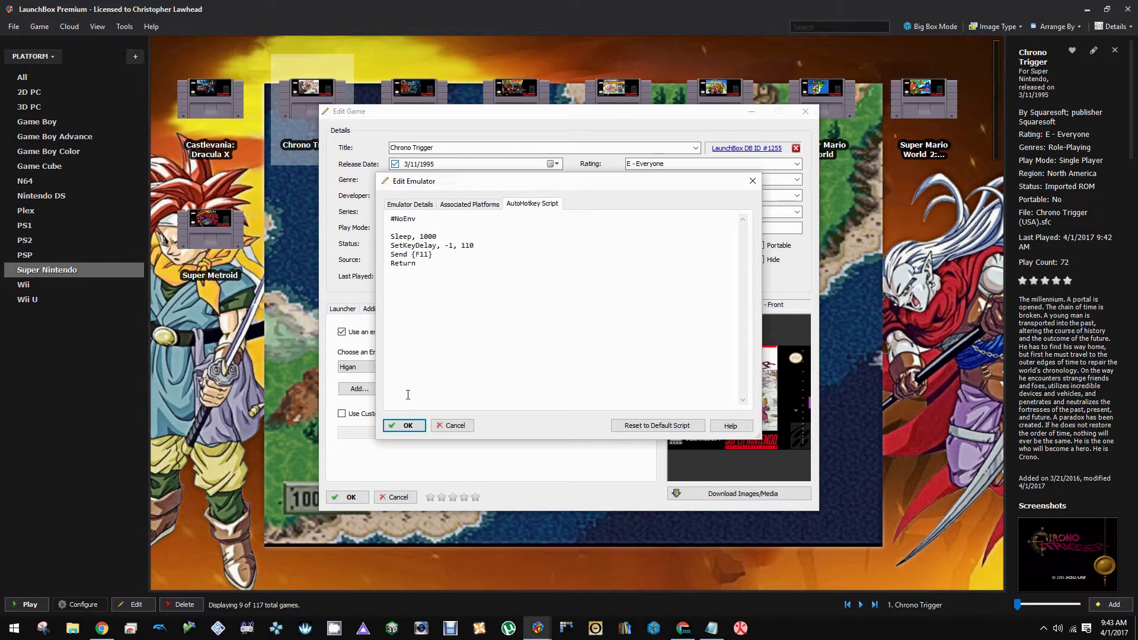
left_click(400, 428)
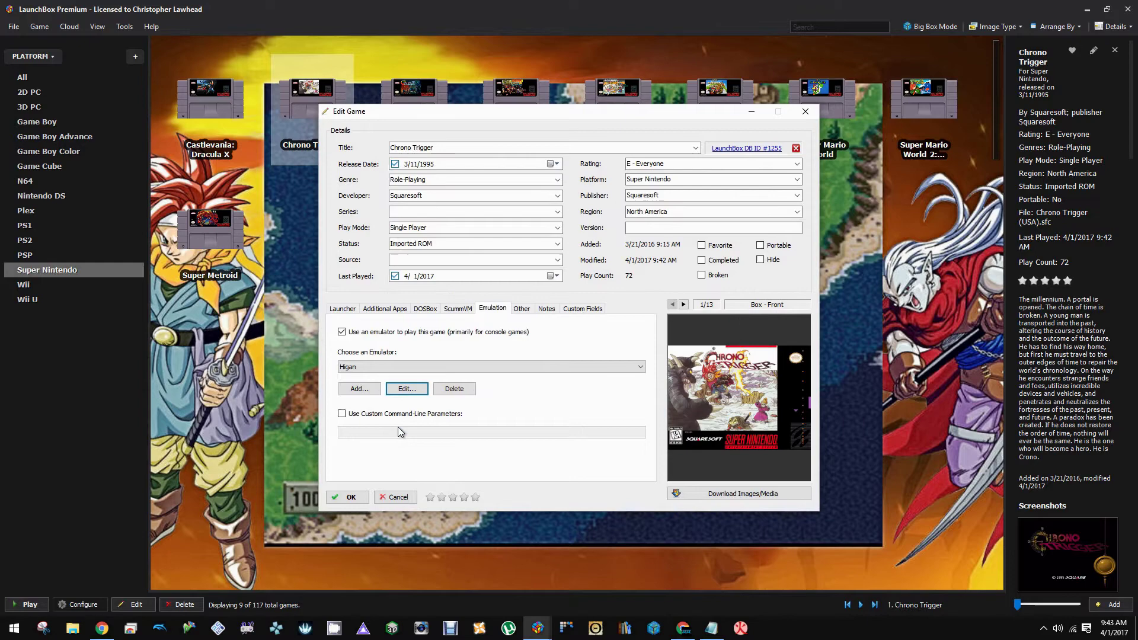
left_click(353, 497)
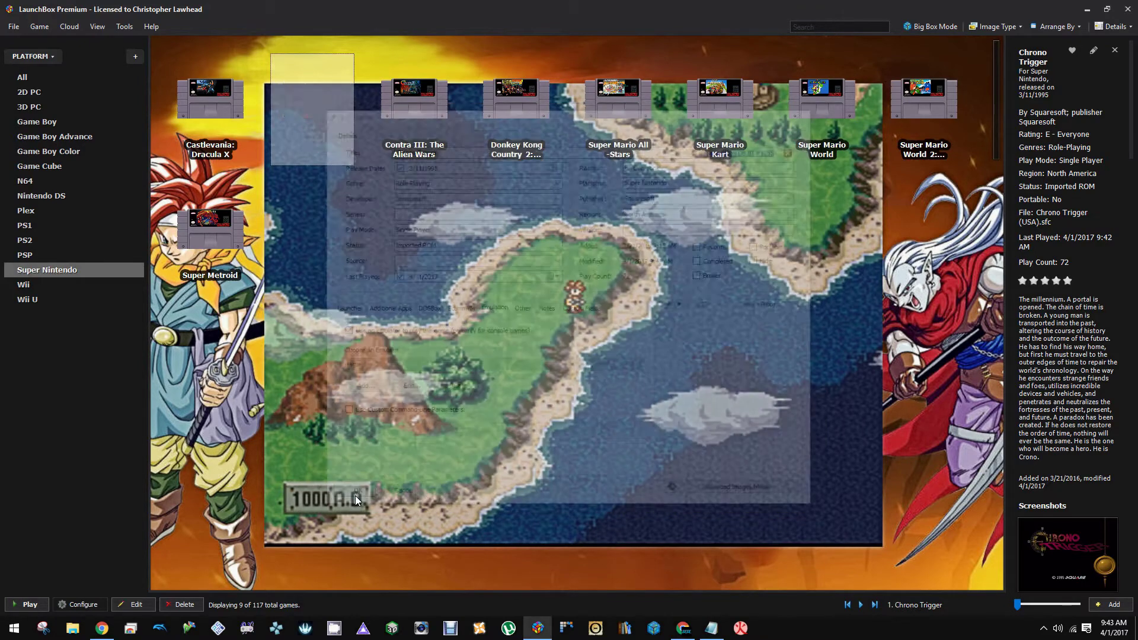
double_click(314, 110)
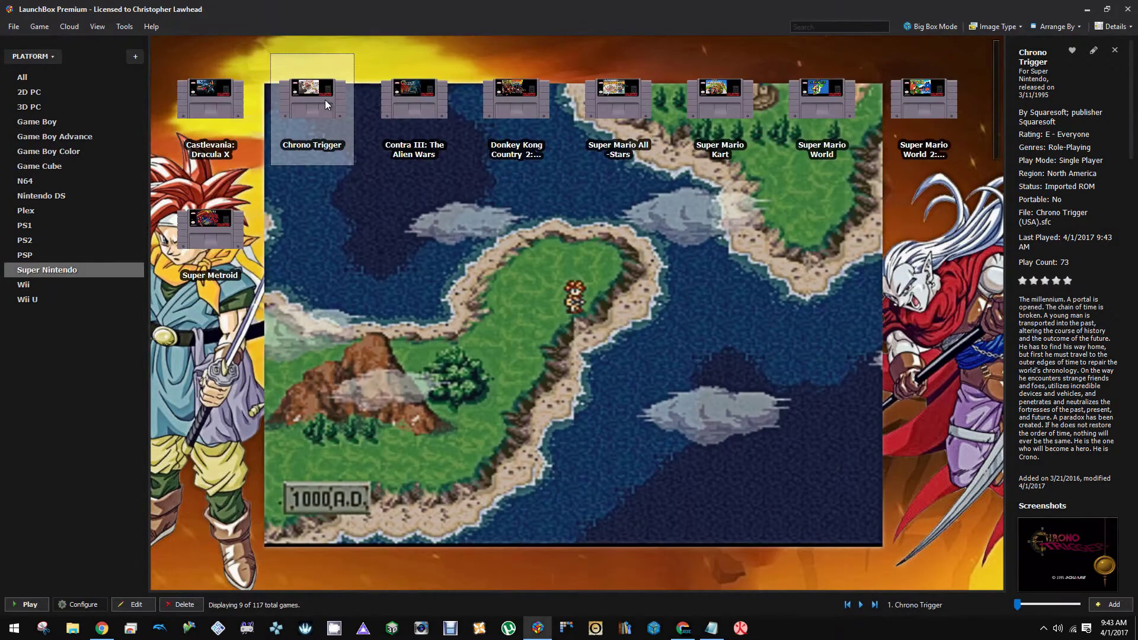
Step: Set the Sleep delay in Higan's AutoHotkey script to 3000 through Chrono Trigger's emulation settings and save
right_click(325, 100)
left_click(400, 275)
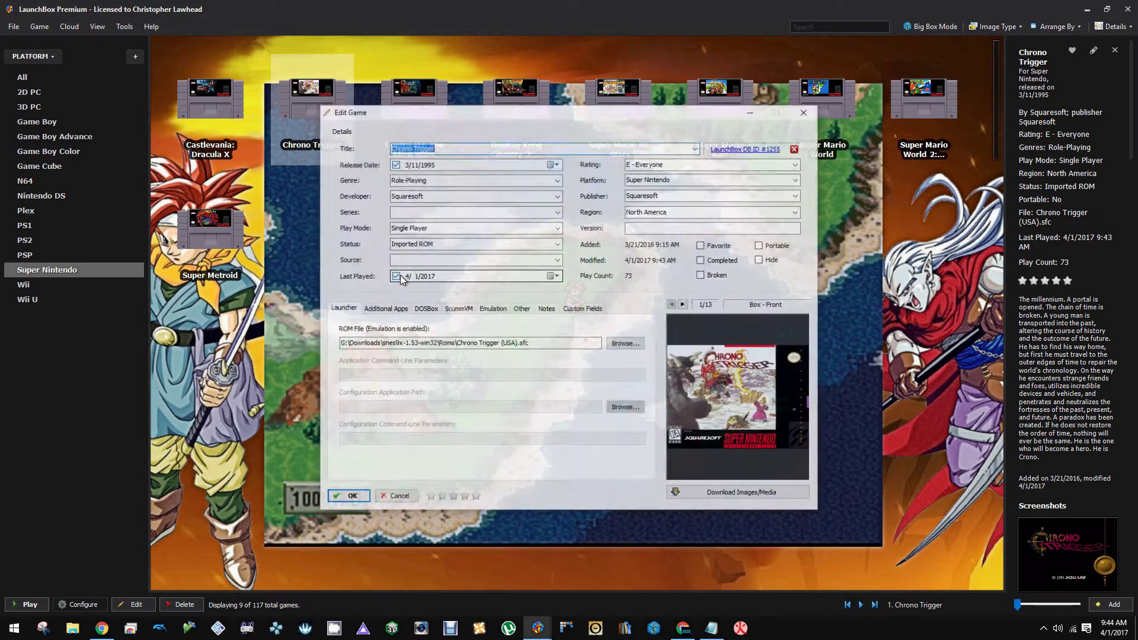
left_click(501, 310)
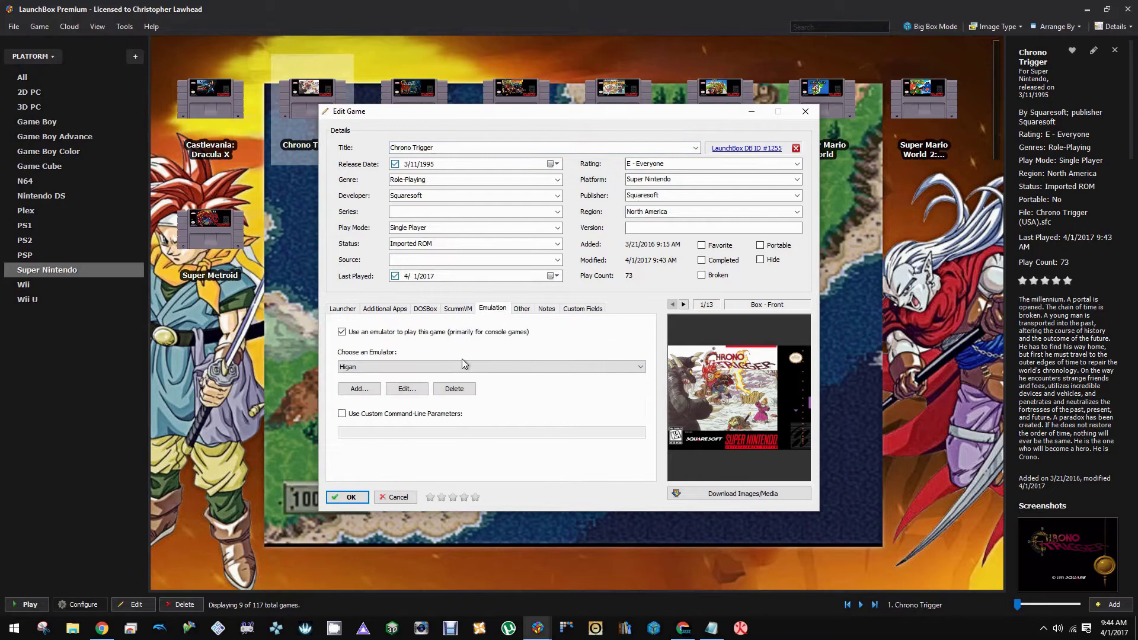
left_click(407, 389)
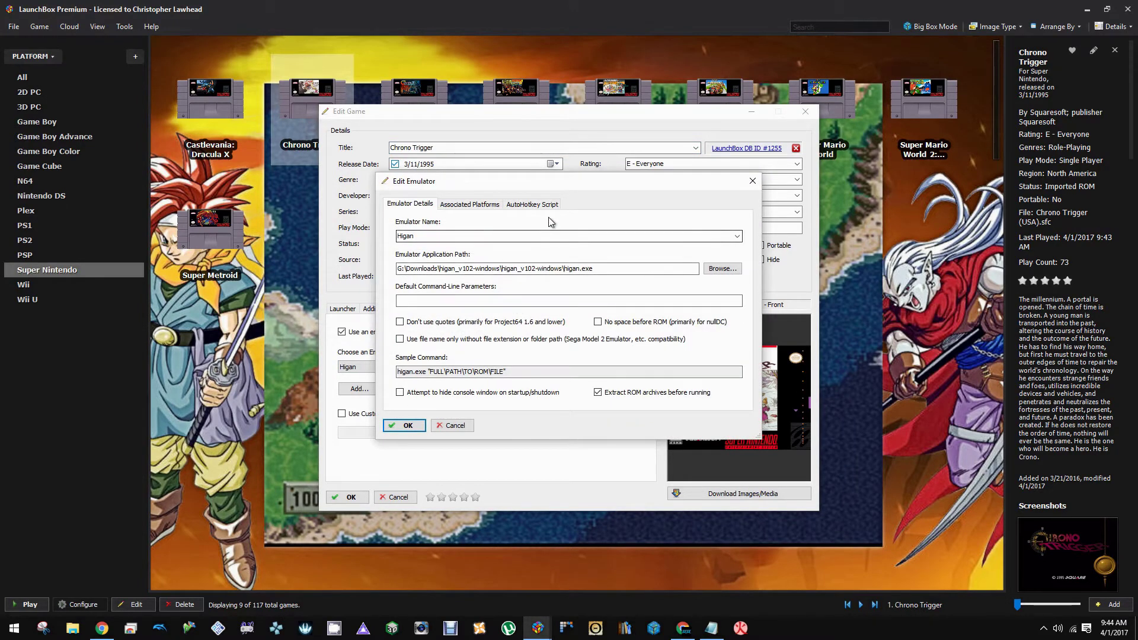
left_click(540, 205)
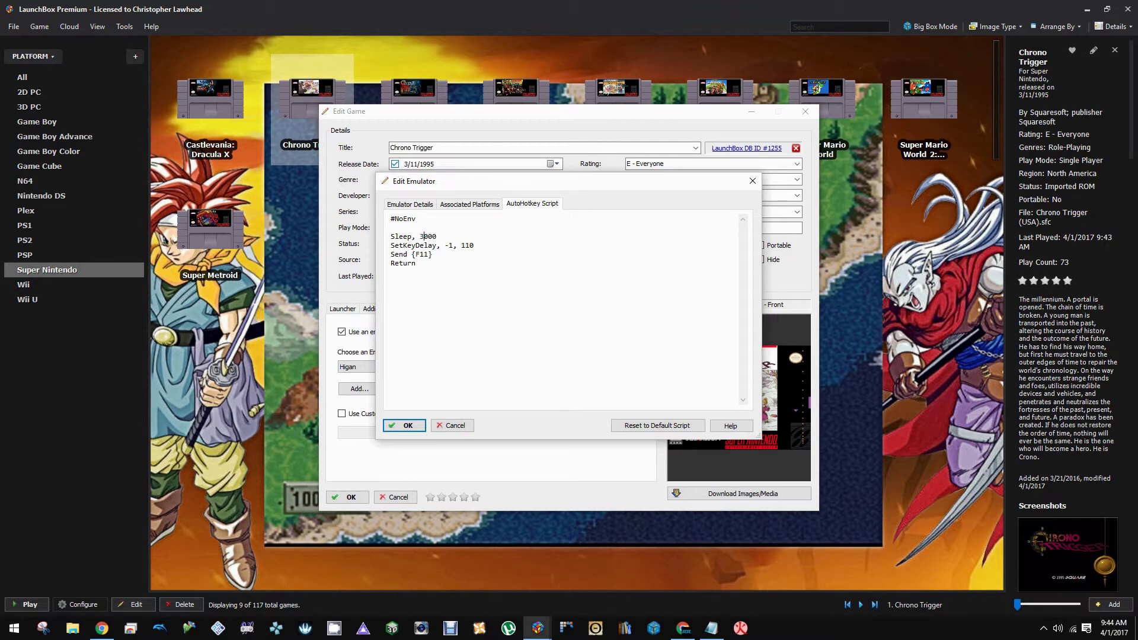
left_click(390, 421)
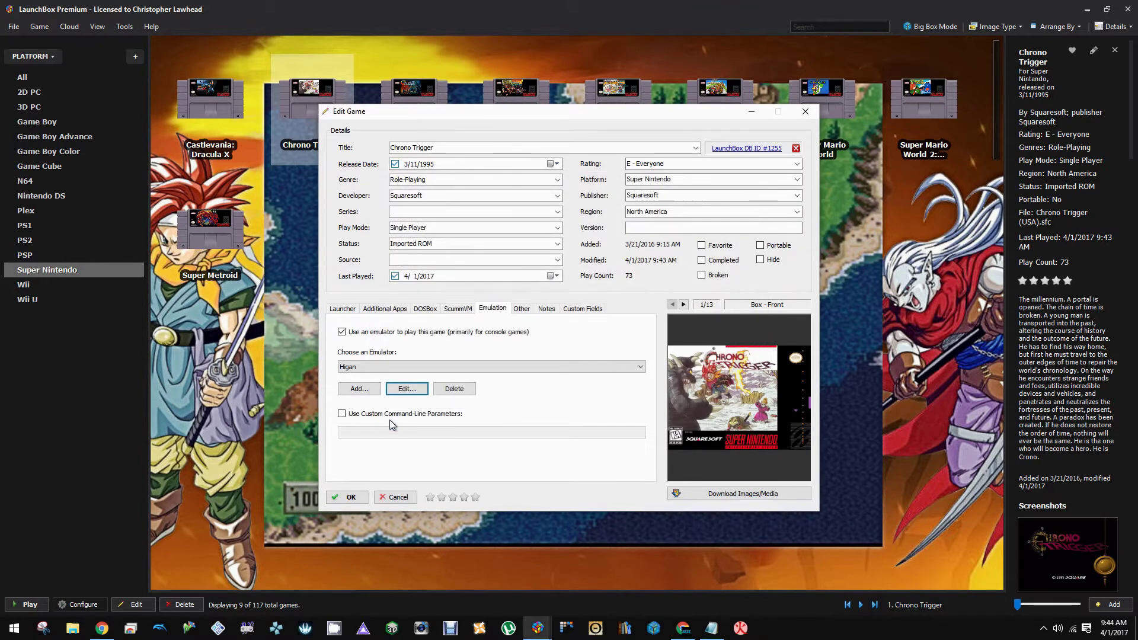
left_click(354, 496)
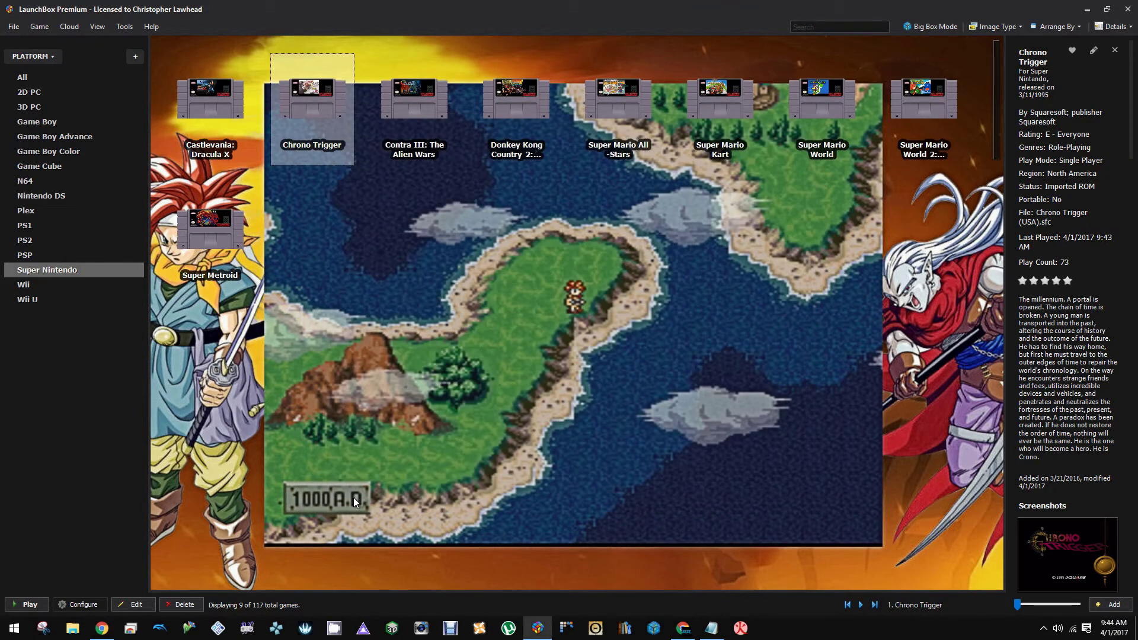
Step: Launch Chrono Trigger to test the script with the new delay, then close the game
double_click(311, 104)
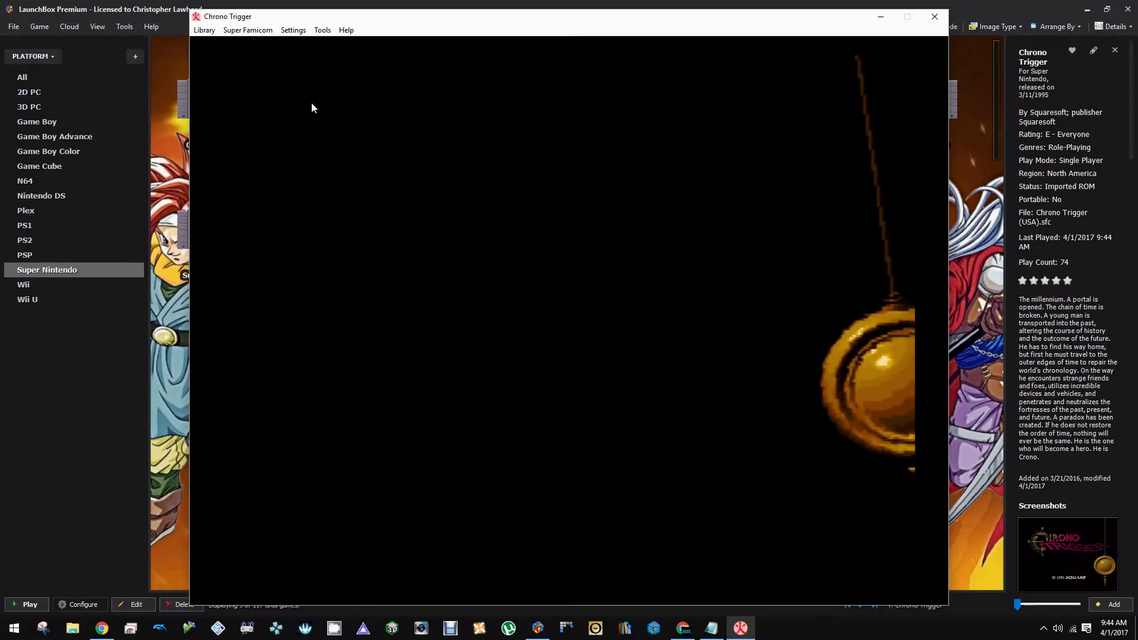
left_click(928, 15)
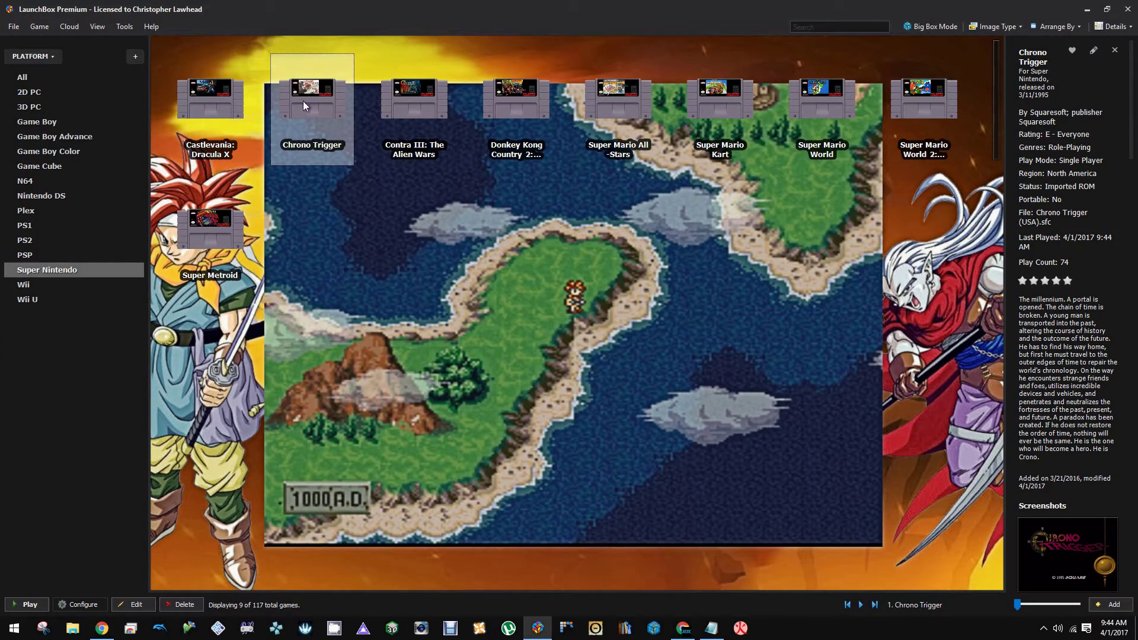
Step: Check Higan's AutoHotkey script through the emulation settings of the Game Boy game Hook, and confirm both dialogs
left_click(79, 119)
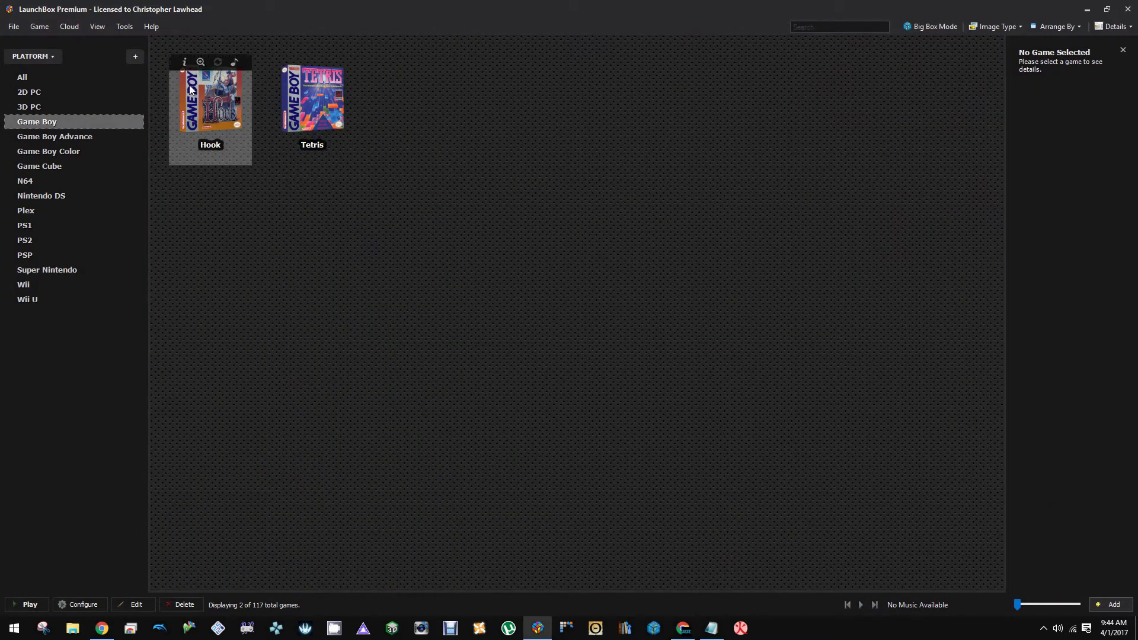
right_click(202, 98)
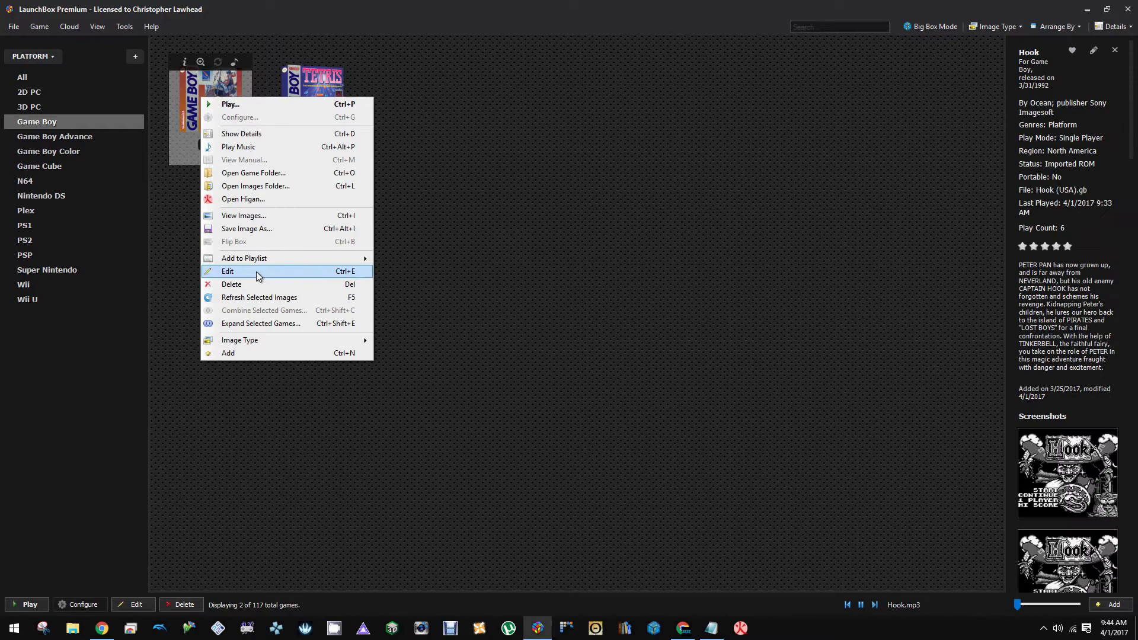
left_click(256, 271)
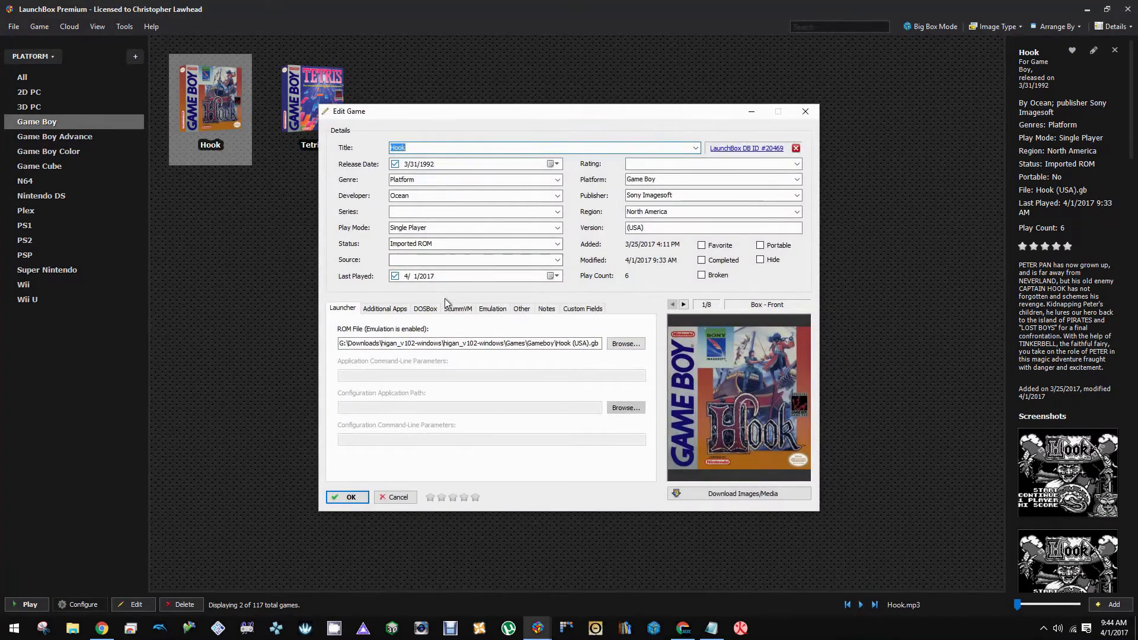
left_click(479, 309)
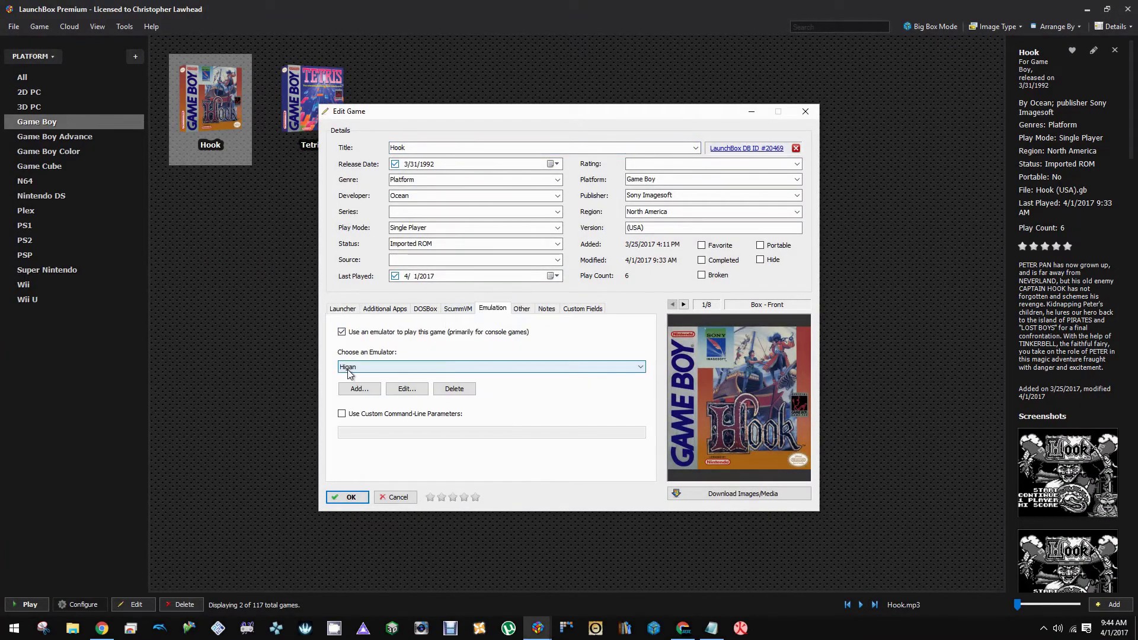
left_click(407, 388)
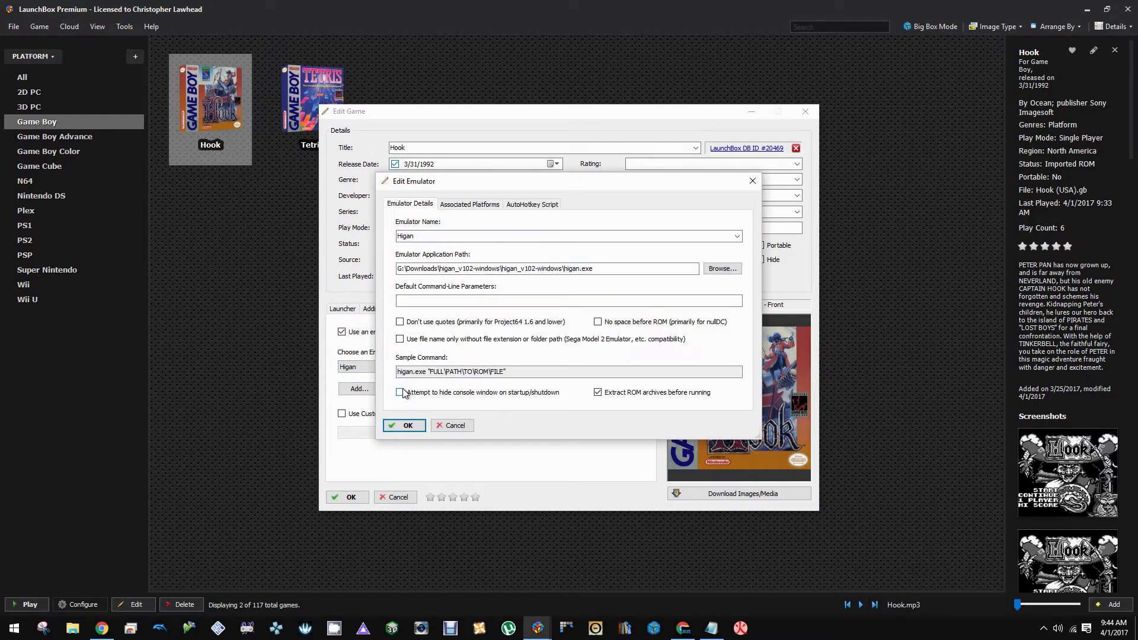
left_click(542, 205)
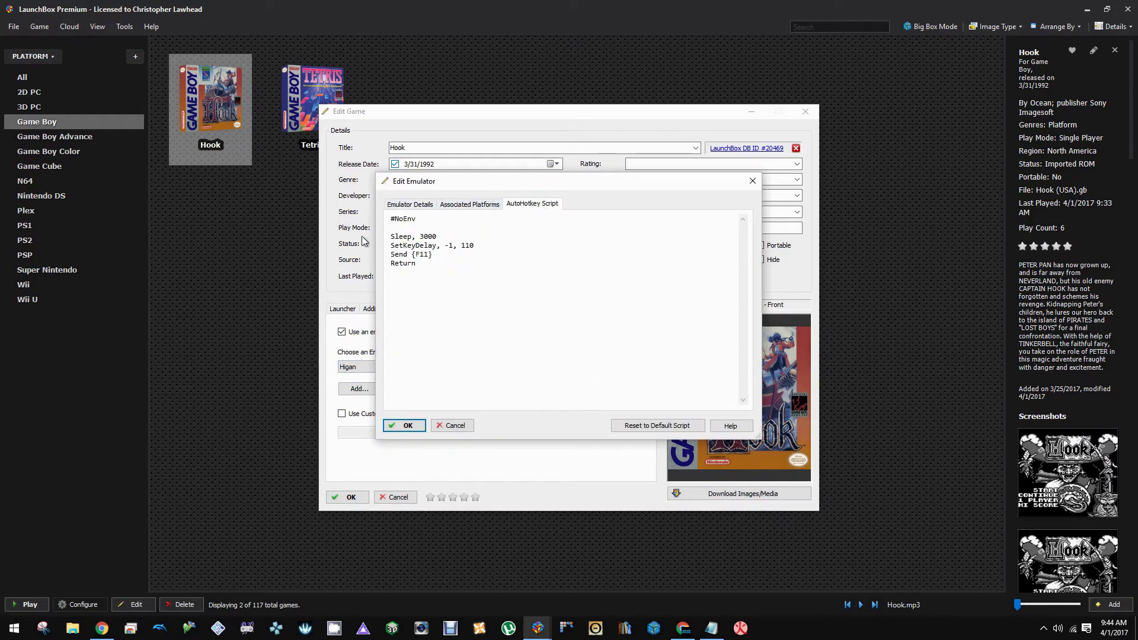
left_click(406, 426)
left_click(349, 497)
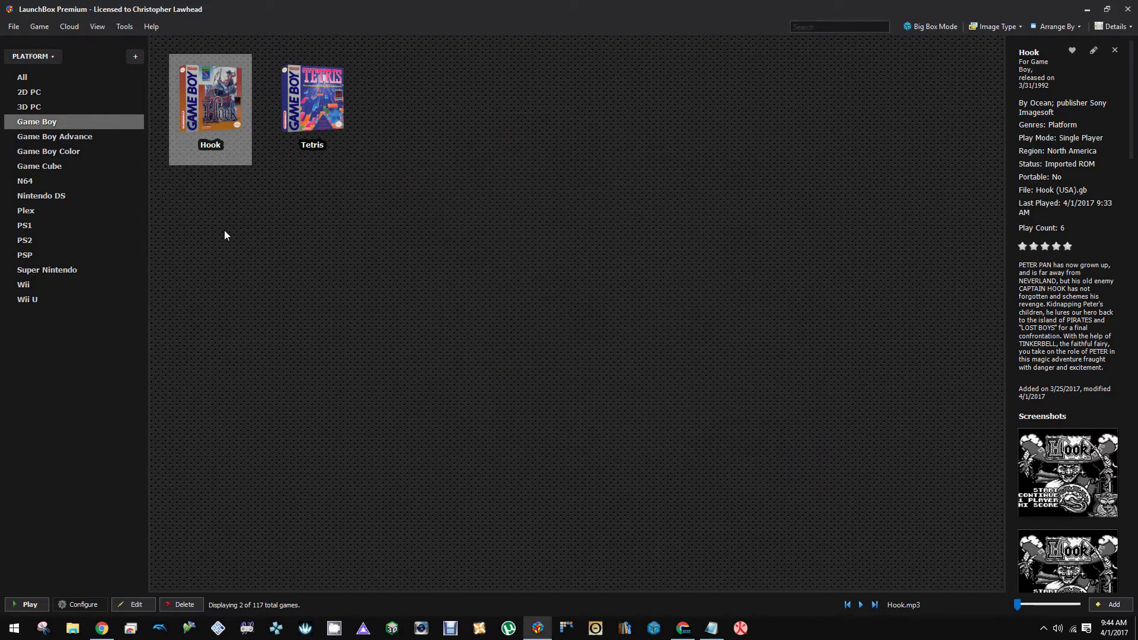
Step: Launch Hook from the Game Boy list to test the fullscreen script, and close the game
double_click(216, 118)
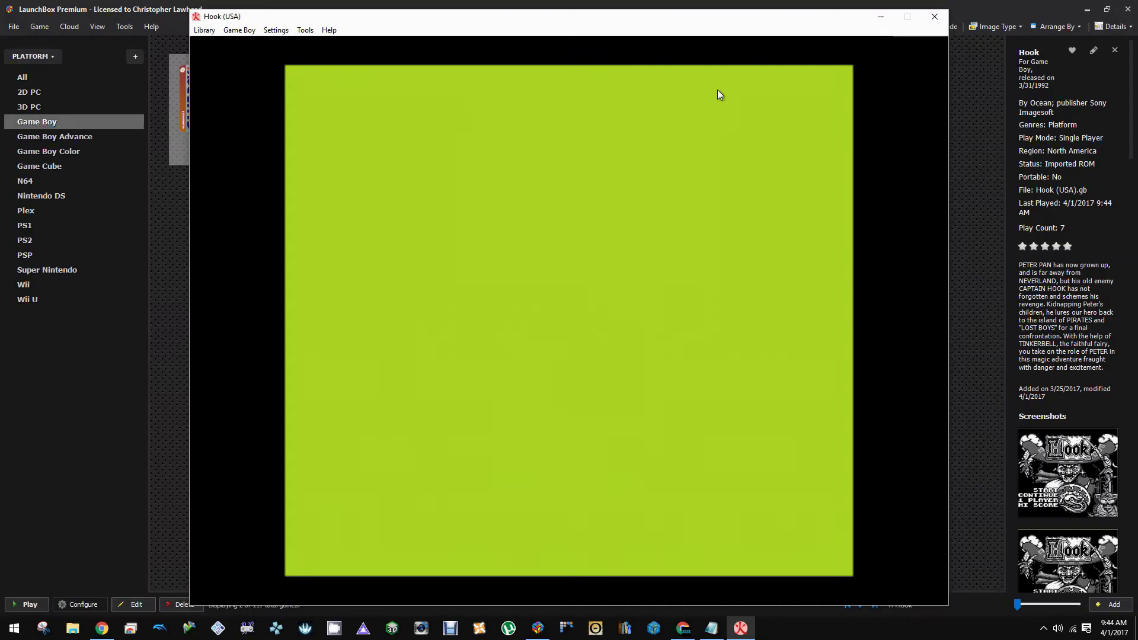
left_click(935, 17)
Step: Switch to Big Box mode and launch Hook from the Game Boy platform to test fullscreen there
left_click(936, 26)
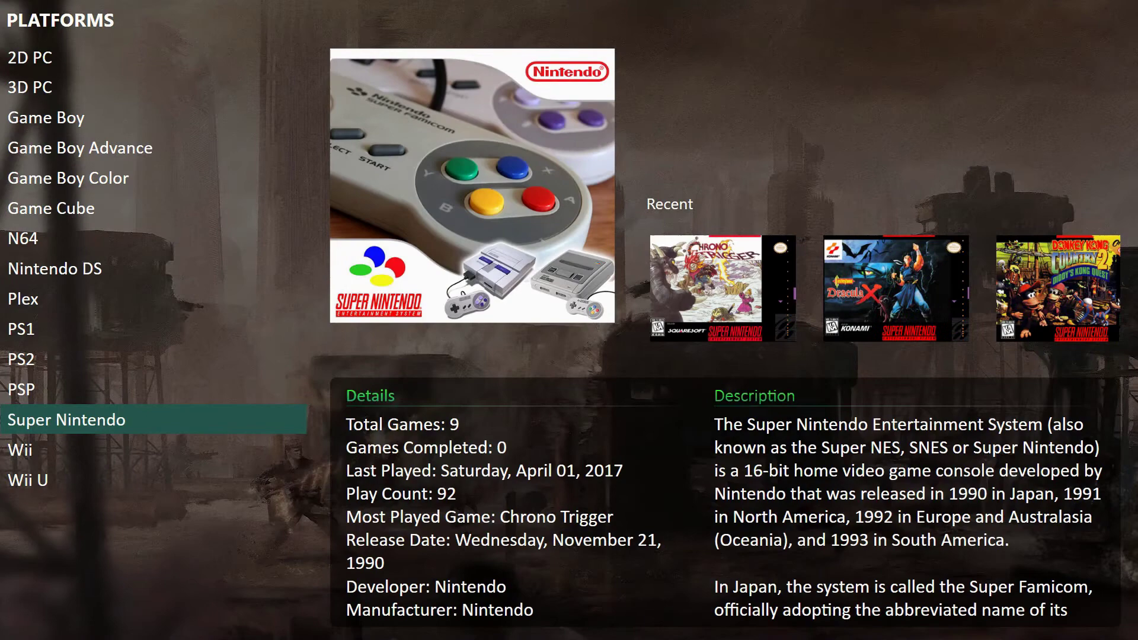
key("Up")
key("Up")
key("Up")
key("Up")
key("Up")
key("Up")
key("Up")
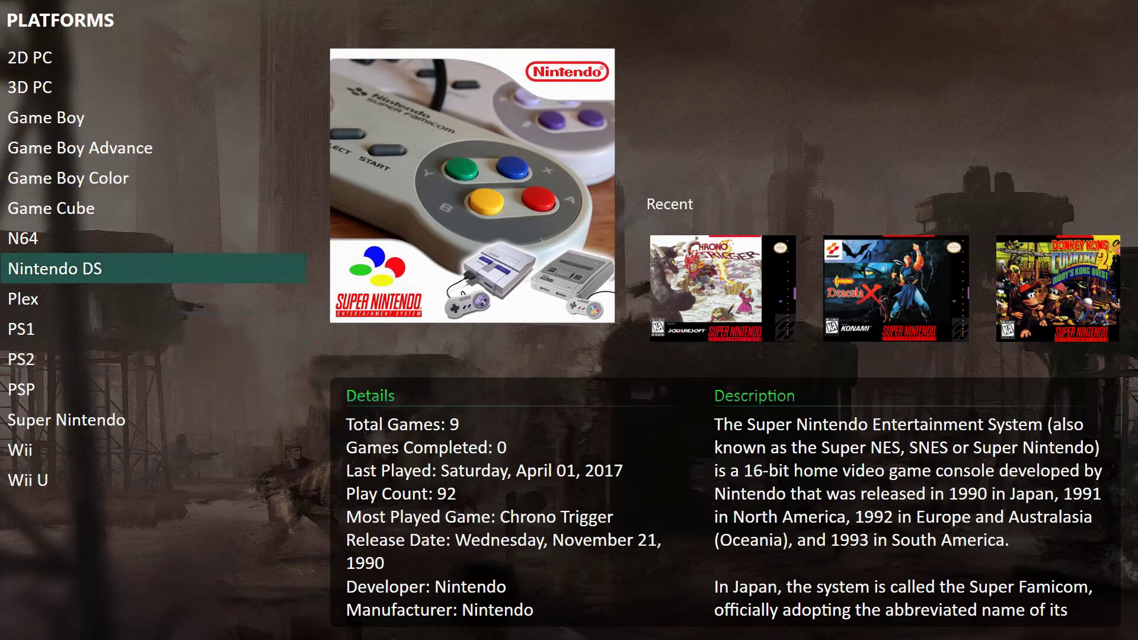
key("Up")
key("Up")
key("Up")
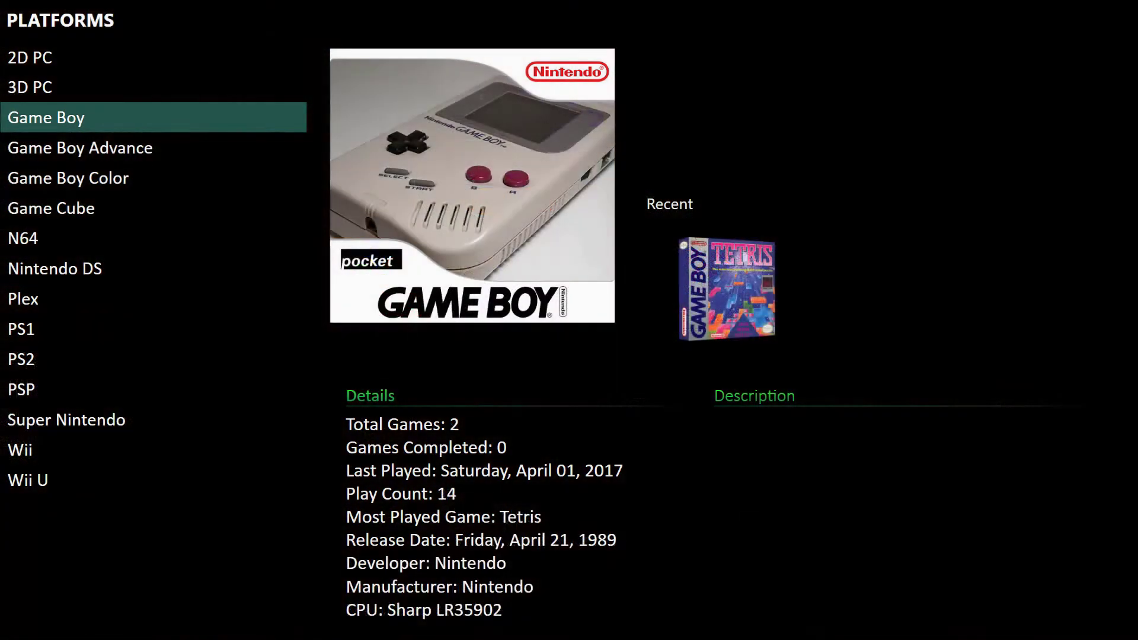
key("Return")
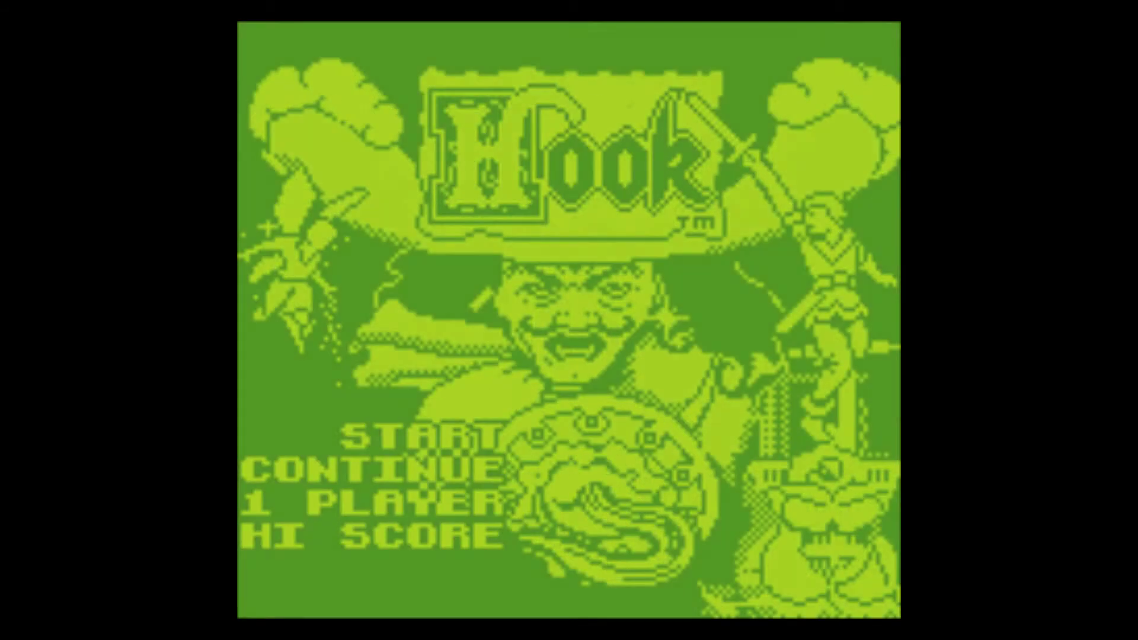
Step: Leave fullscreen, close Hook, and return to Big Box's platform list
key("F11")
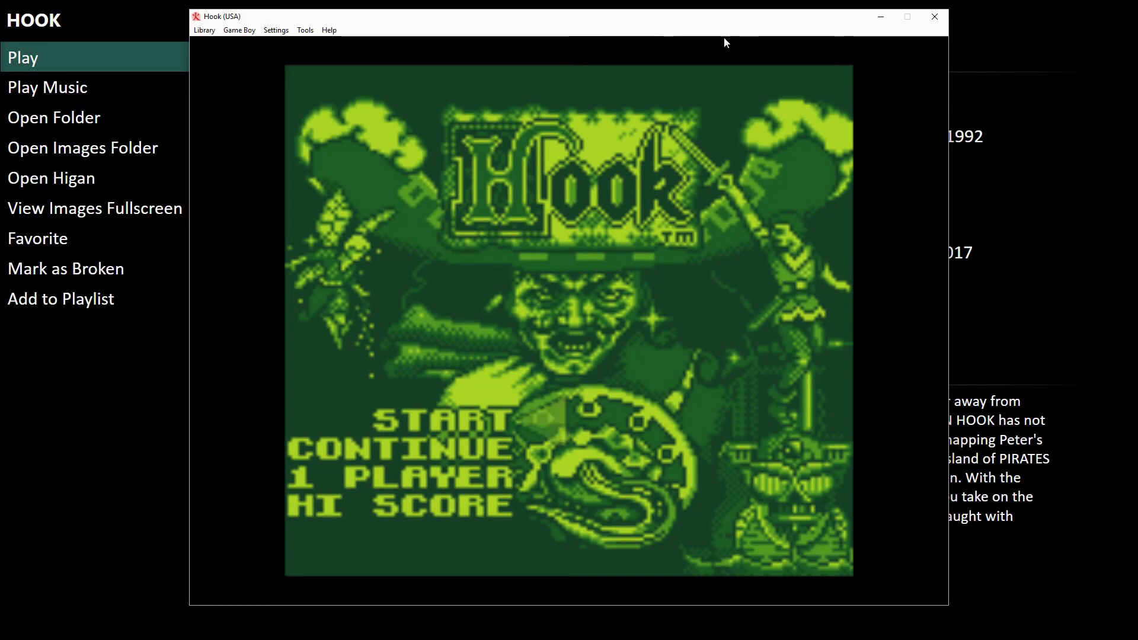
left_click(935, 16)
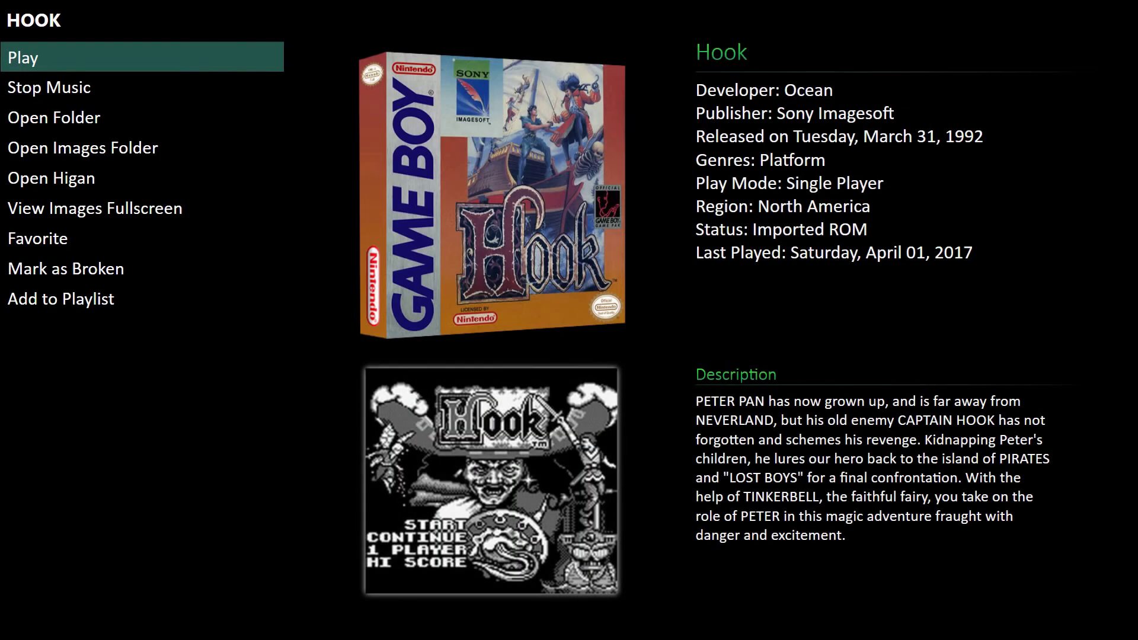
key("Escape")
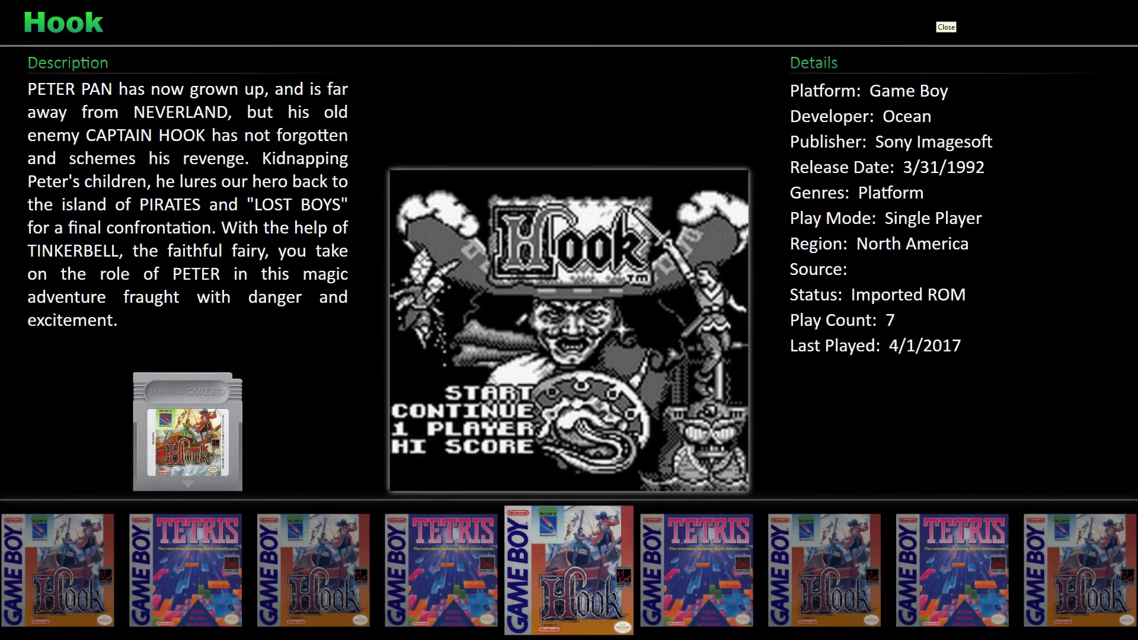
key("Escape")
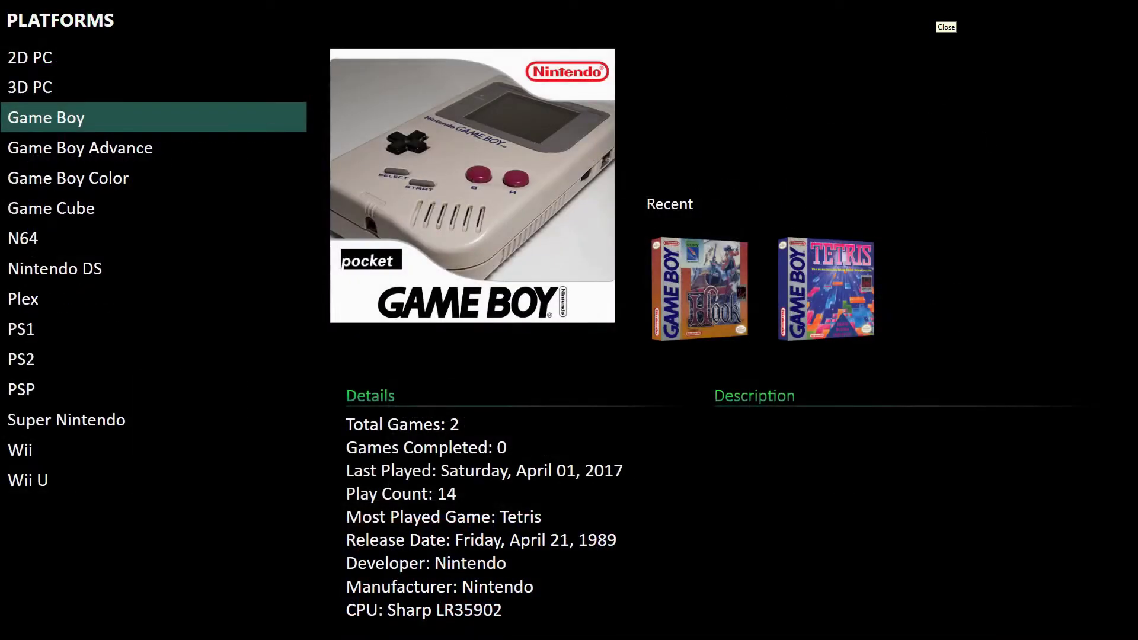
Step: Launch Chrono Trigger from the Super Nintendo platform in Big Box to test its fullscreen start
key("Down")
key("Down")
key("Down")
key("Down")
key("Down")
key("Down")
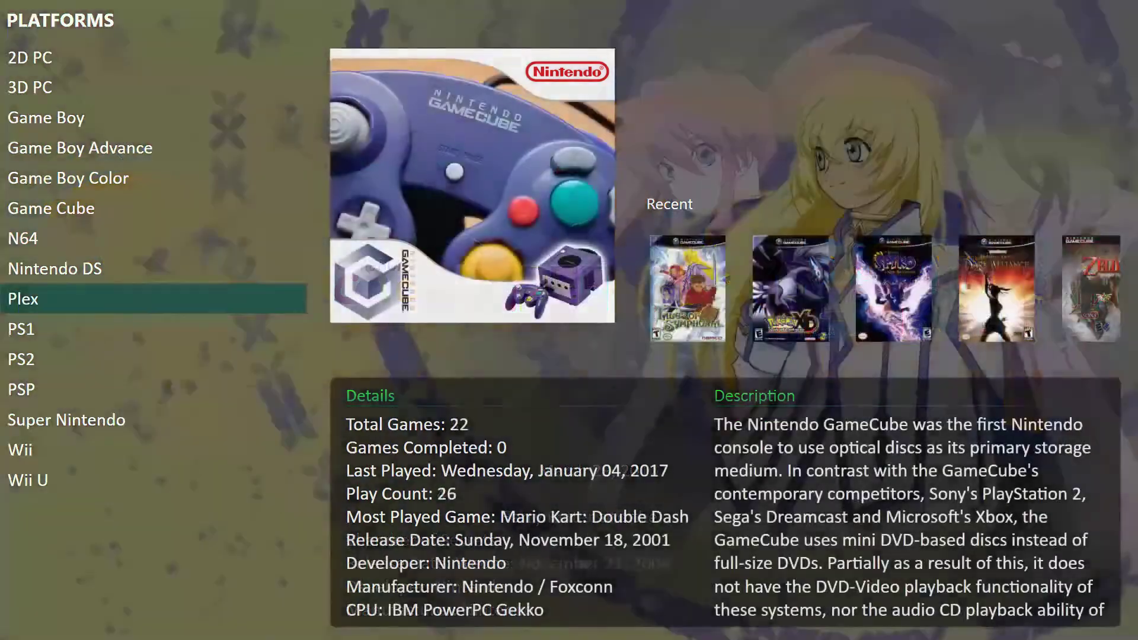
key("Down")
key("Down")
key("Down")
key("Down")
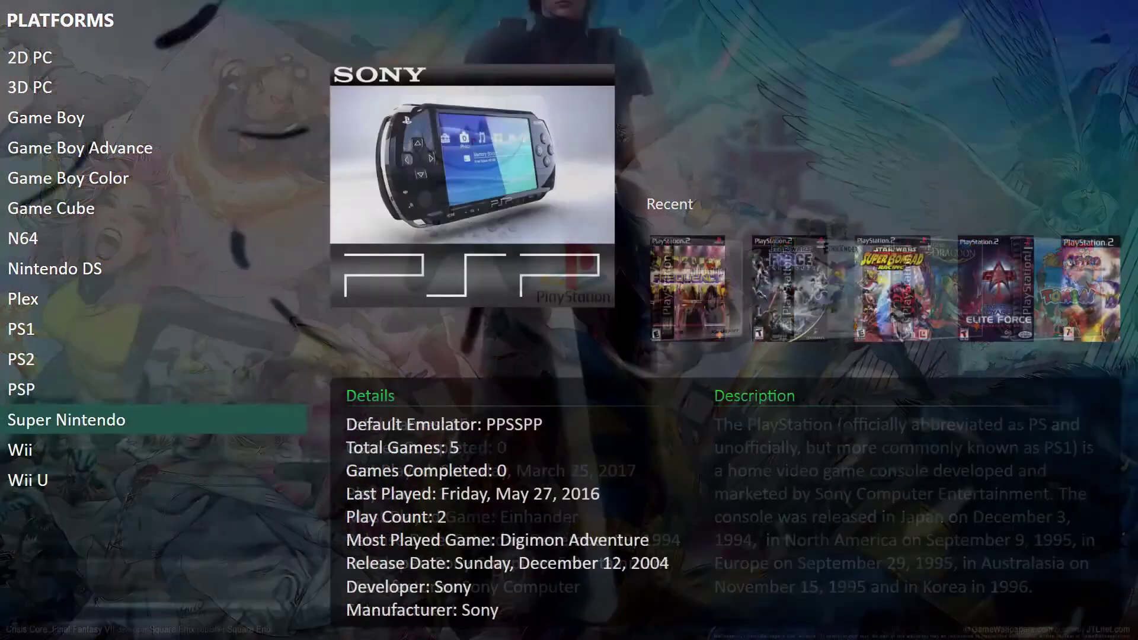
key("Return")
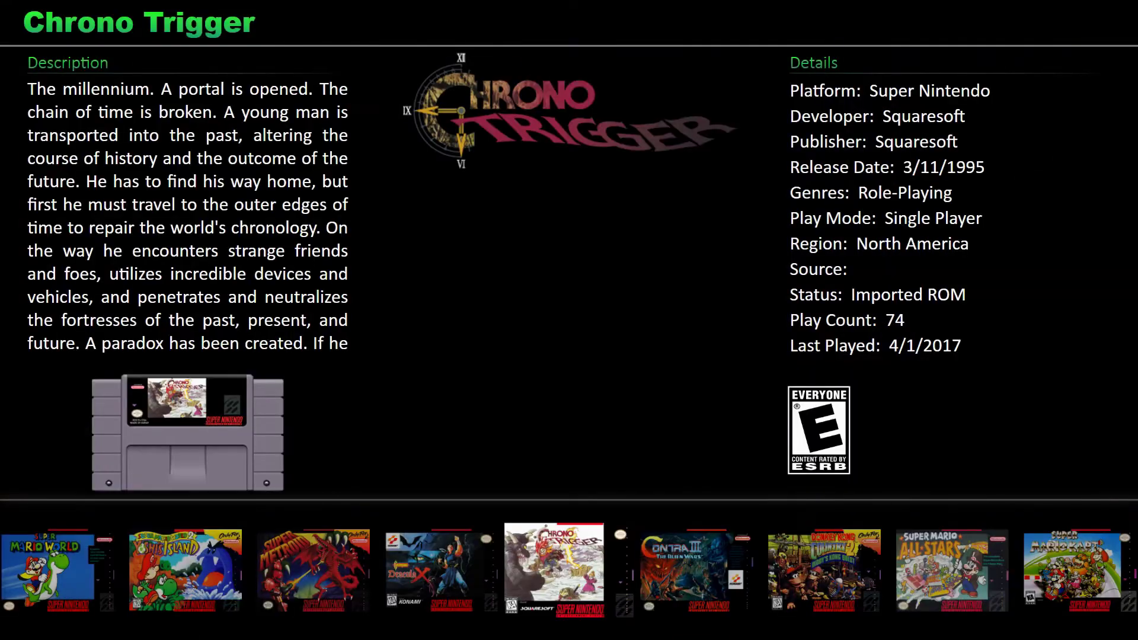
key("Return")
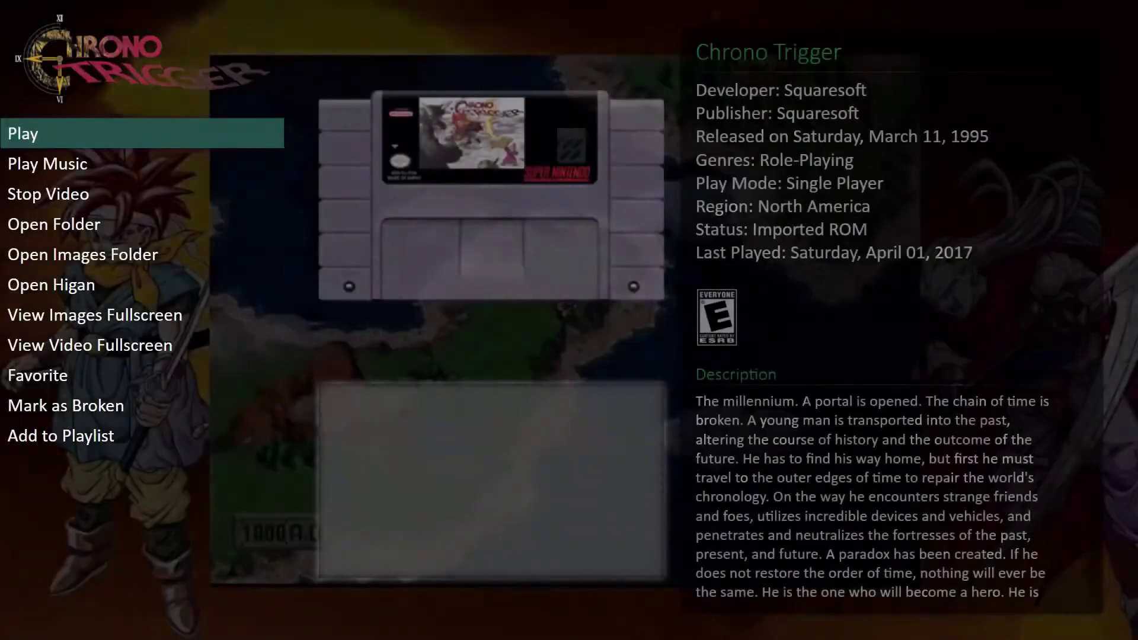
key("Return")
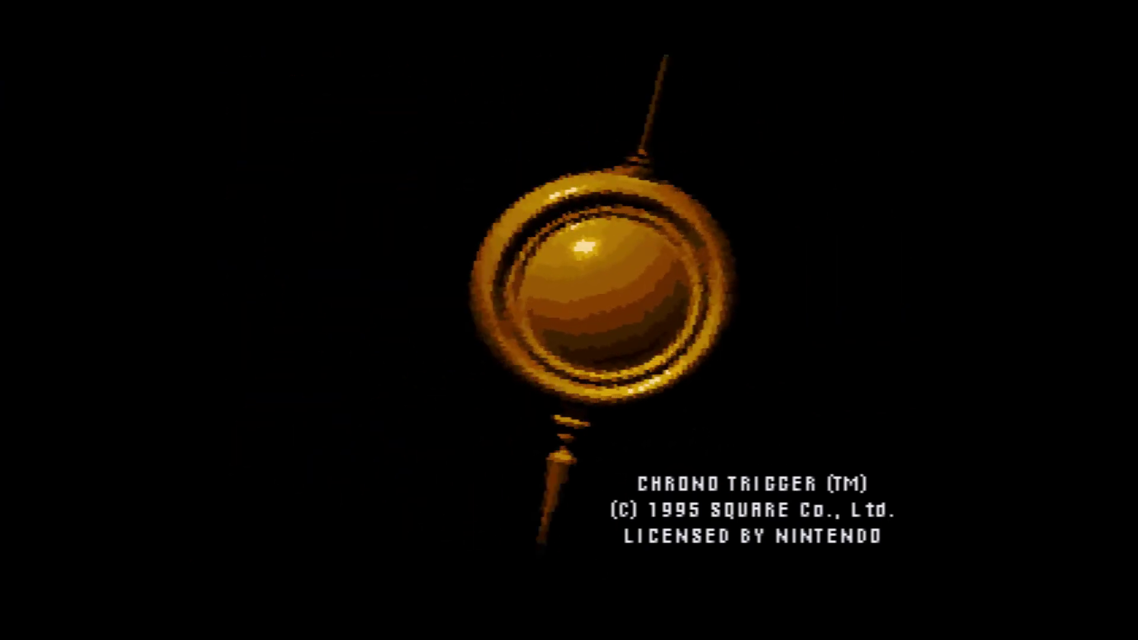
Step: Leave fullscreen, close Chrono Trigger, and go back to the platform list
key("F11")
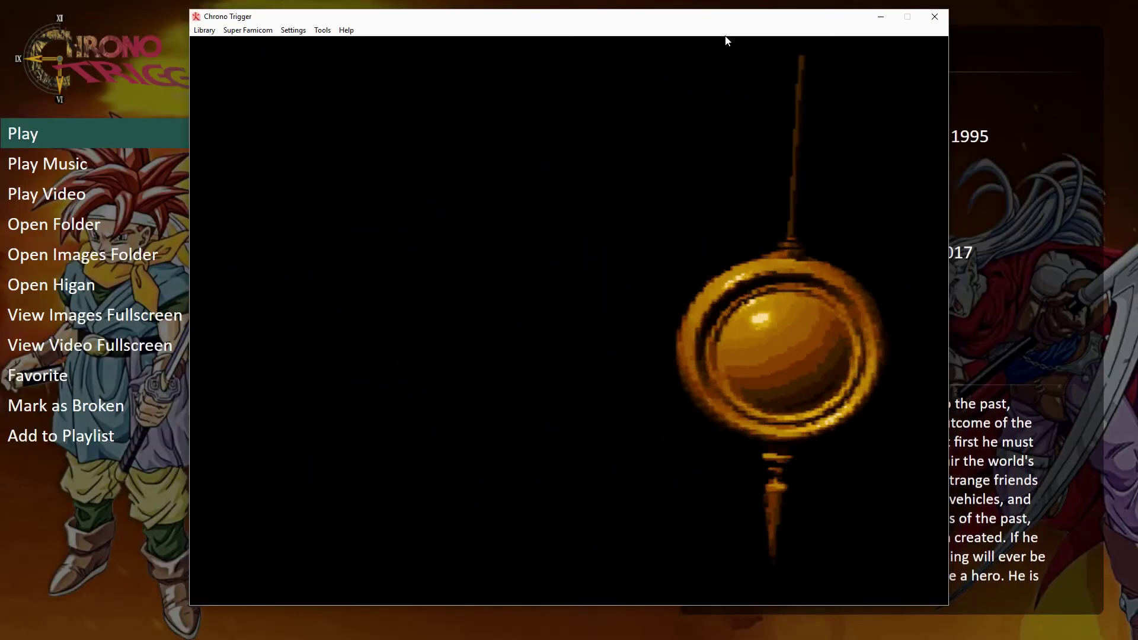
left_click(935, 17)
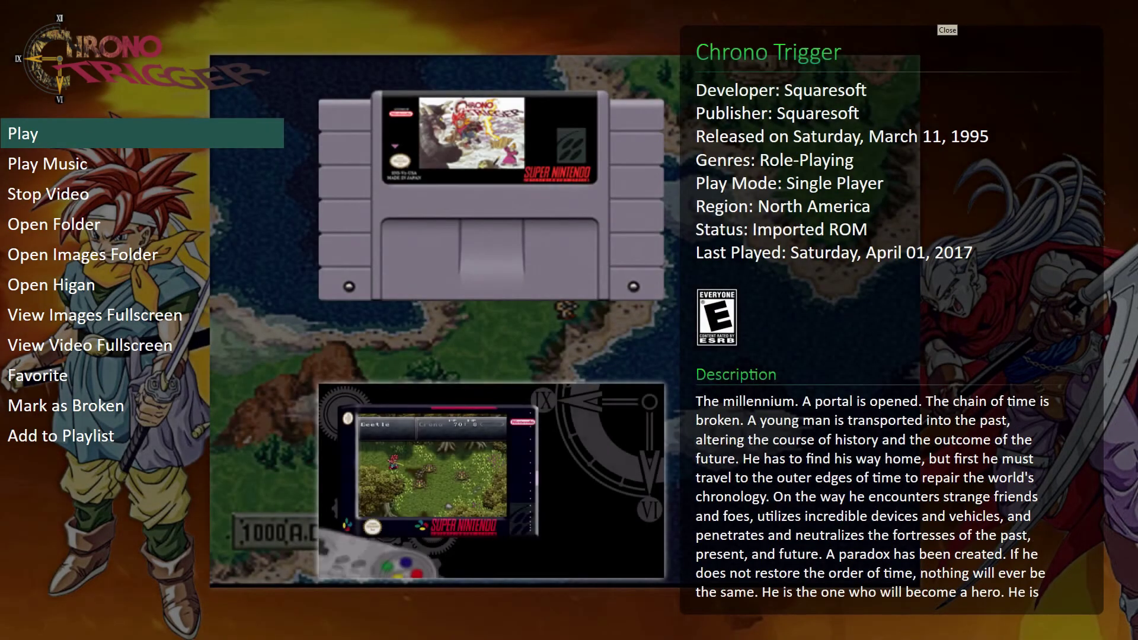
key("Escape")
key("Escape")
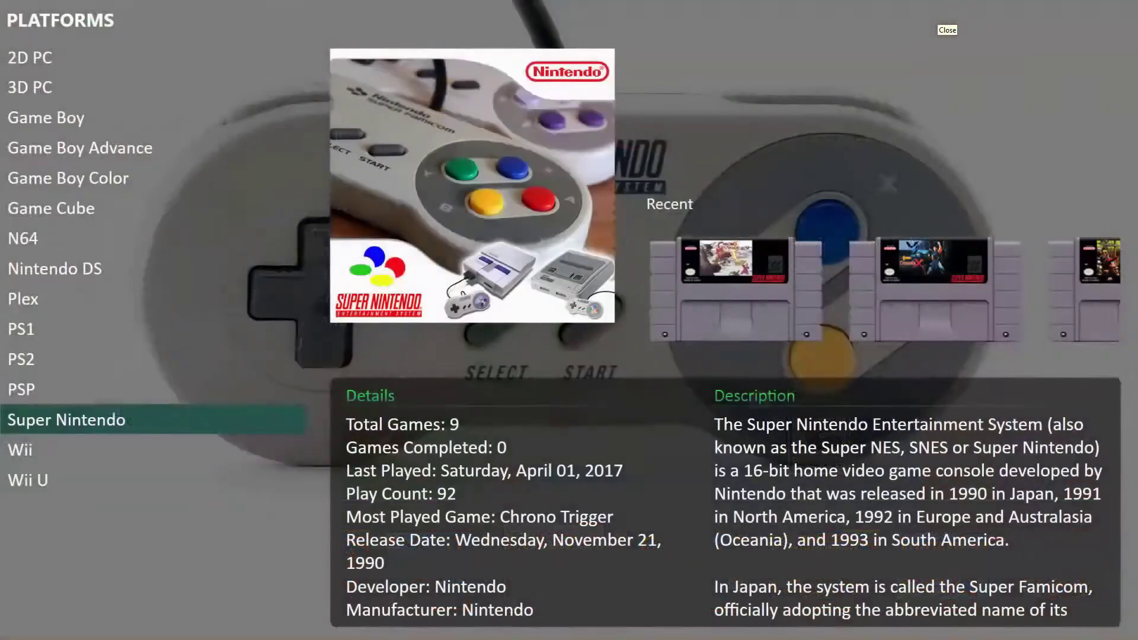
Step: Exit Big Box from its main menu to return to the desktop
key("Escape")
key("Up")
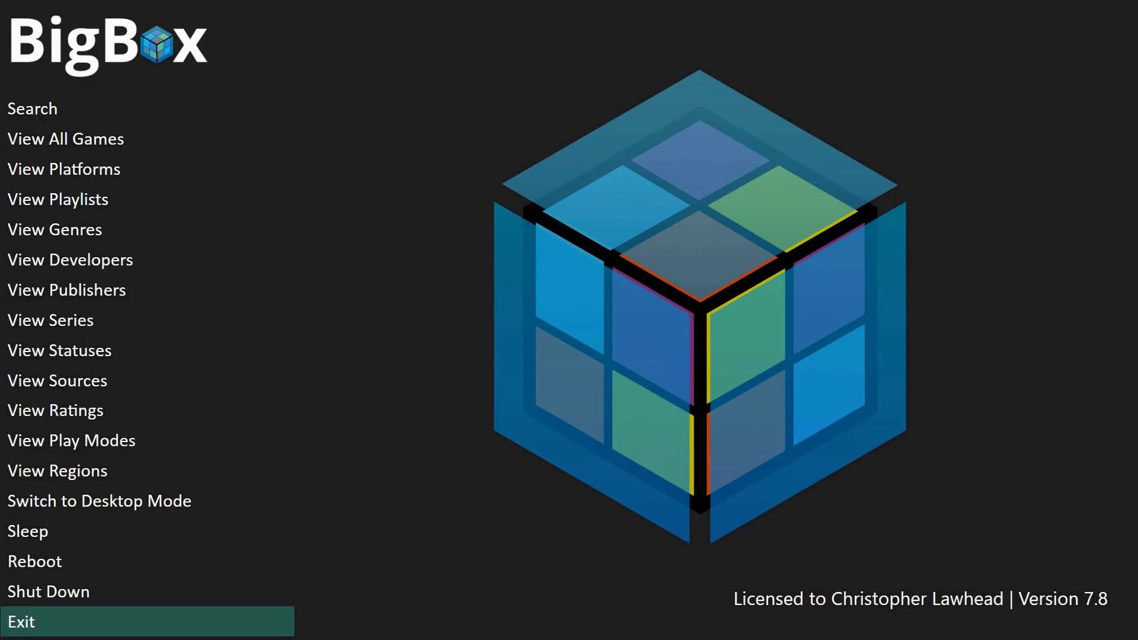
key("Return")
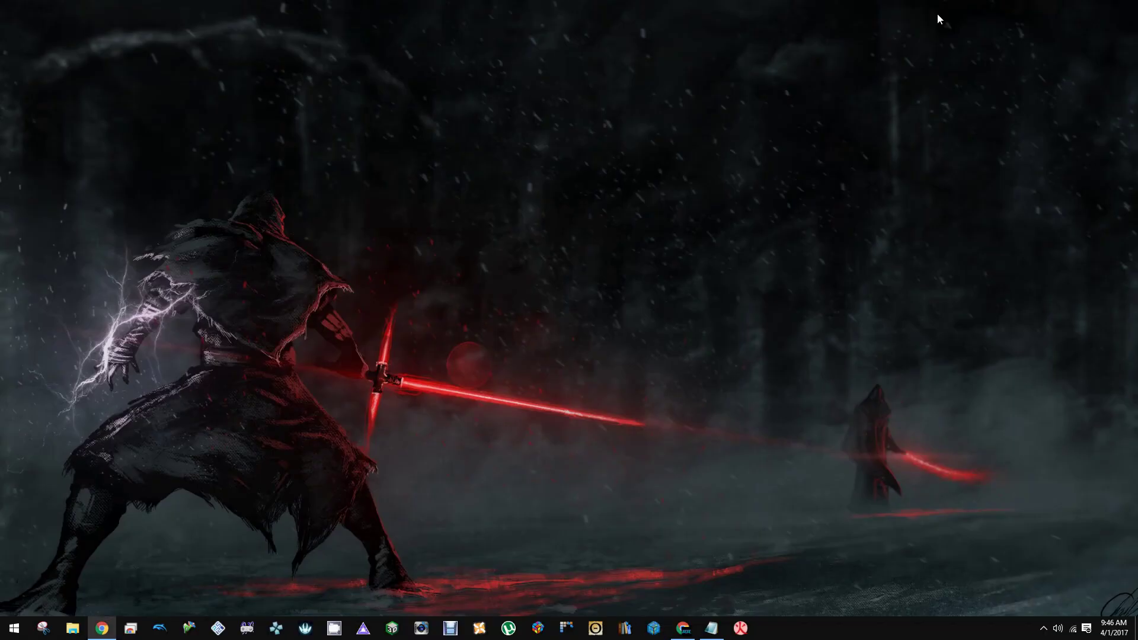